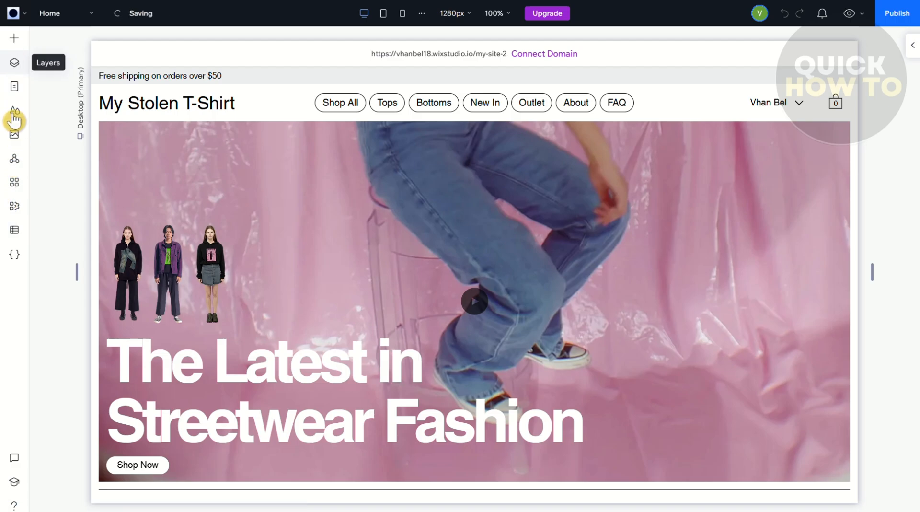
# Search the app market for "tabs" and add the Tabs - Vertical Collapse app to the site, agreeing to its terms
pyautogui.click(16, 187)
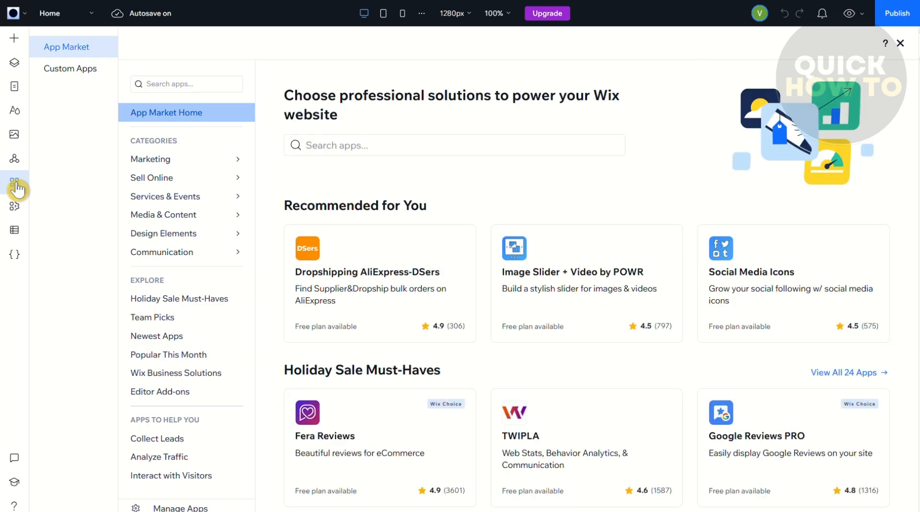
pyautogui.click(417, 144)
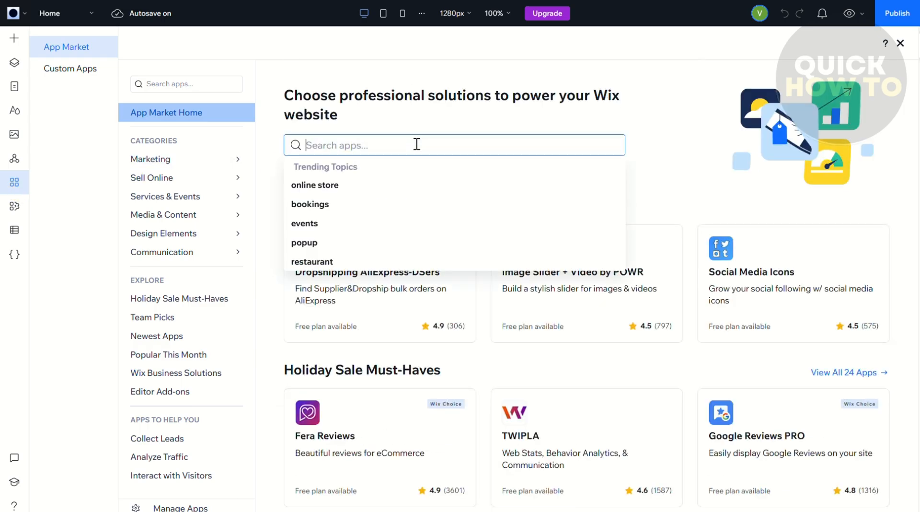
pyautogui.write('tabs')
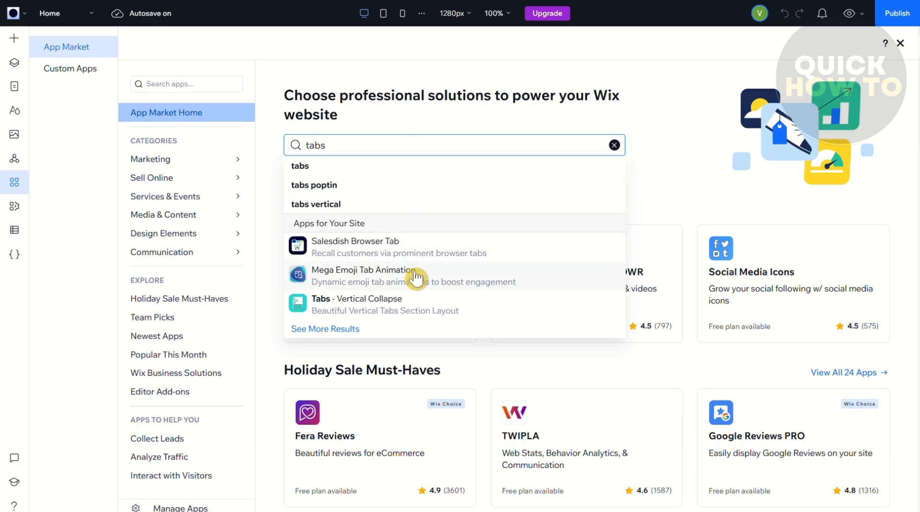
pyautogui.click(521, 315)
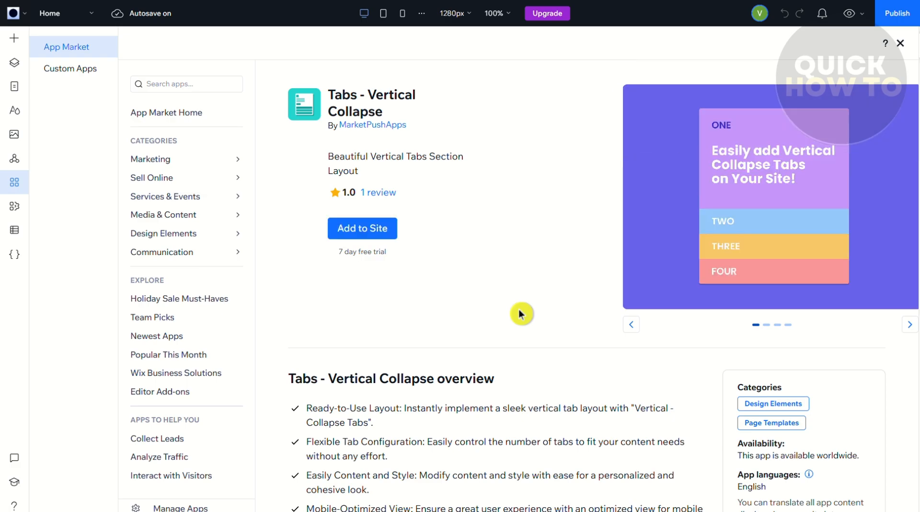
pyautogui.click(362, 229)
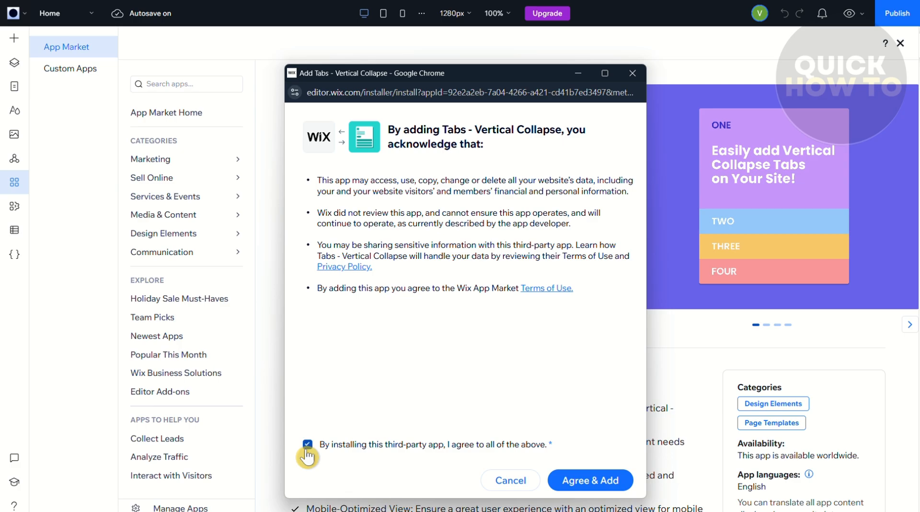
pyautogui.click(606, 483)
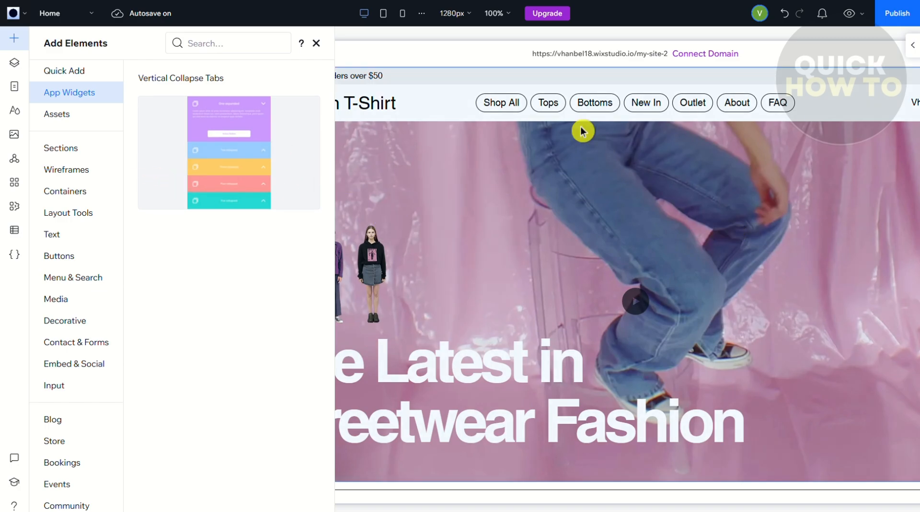
# Open the FAQ page from the site pages and collapse the page properties to clear the canvas
pyautogui.click(15, 66)
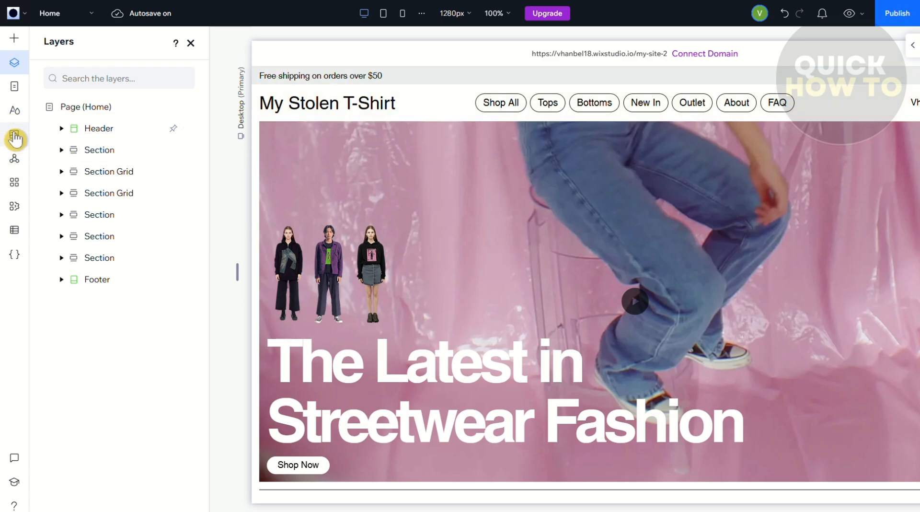
pyautogui.click(14, 91)
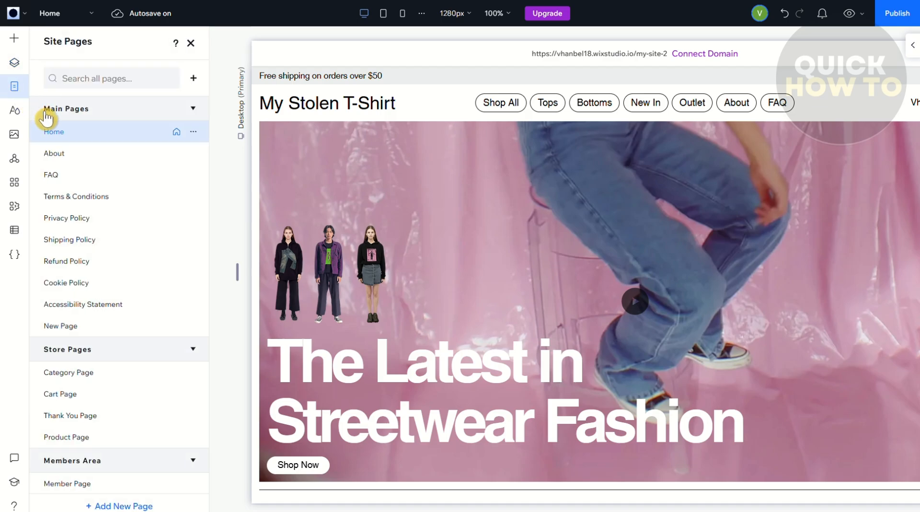
pyautogui.click(61, 178)
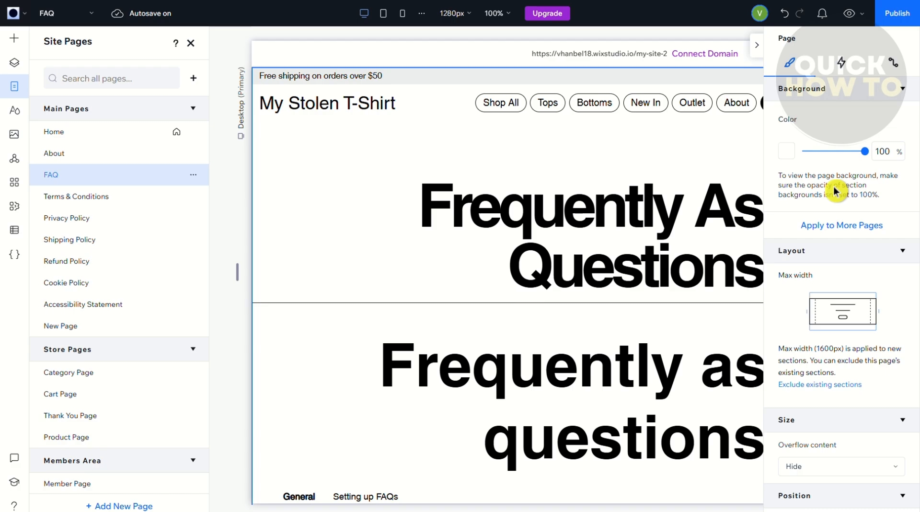
pyautogui.click(757, 45)
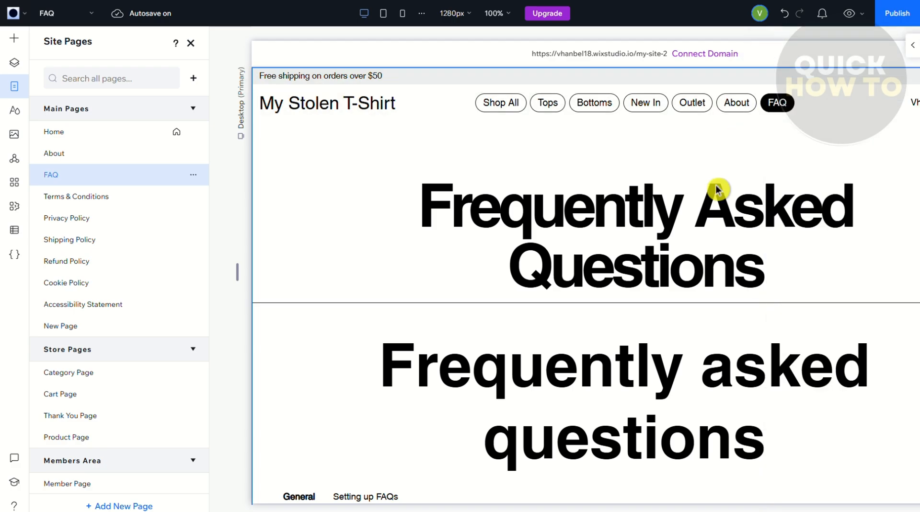
# Delete the cell holding the "Frequently Asked Questions" heading in the FAQ page's first section
pyautogui.click(737, 223)
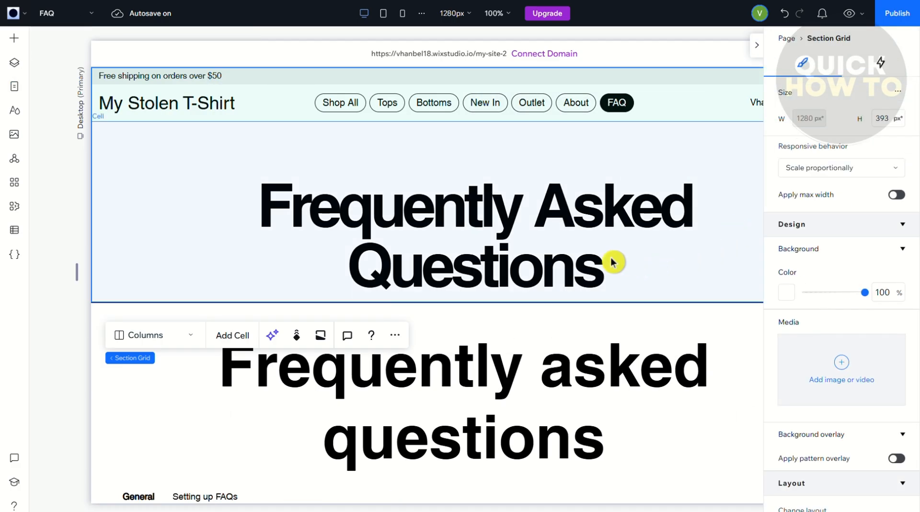
pyautogui.click(503, 245)
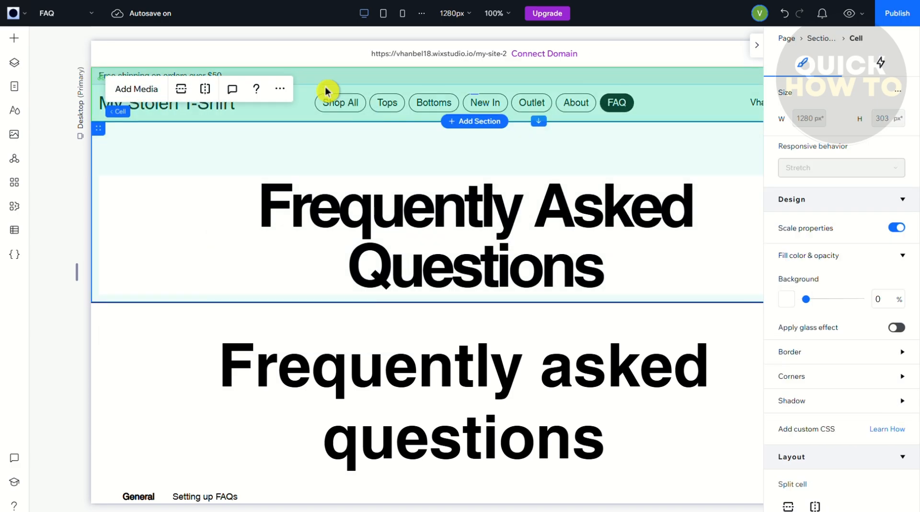
pyautogui.click(280, 89)
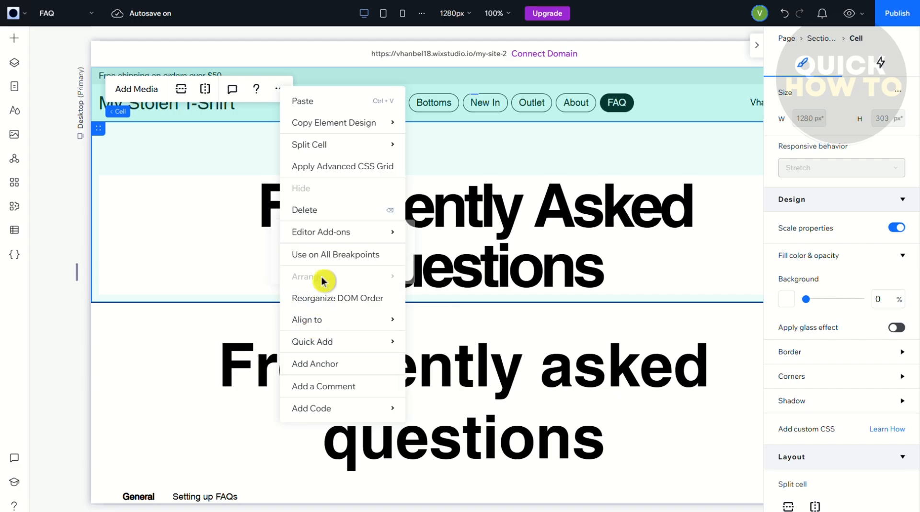
pyautogui.click(335, 212)
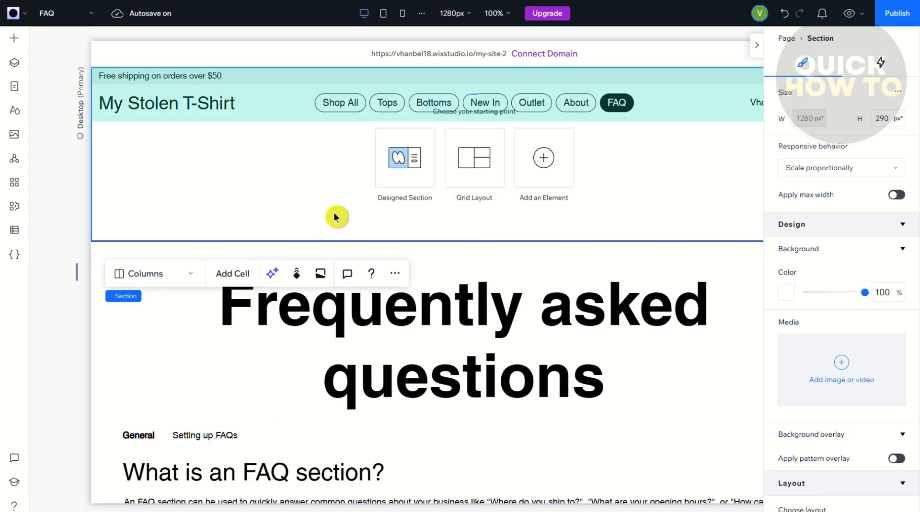
# Delete the section grid containing the existing list of frequently asked questions
pyautogui.click(401, 345)
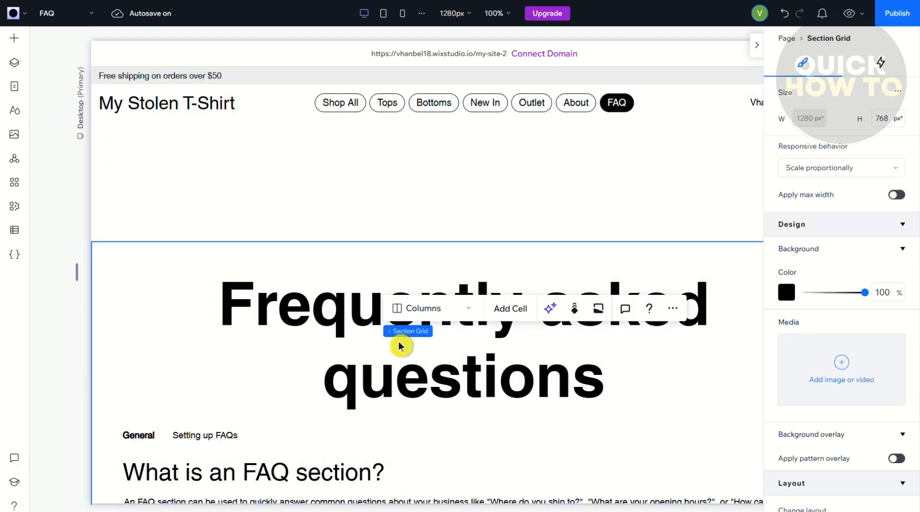
pyautogui.click(674, 309)
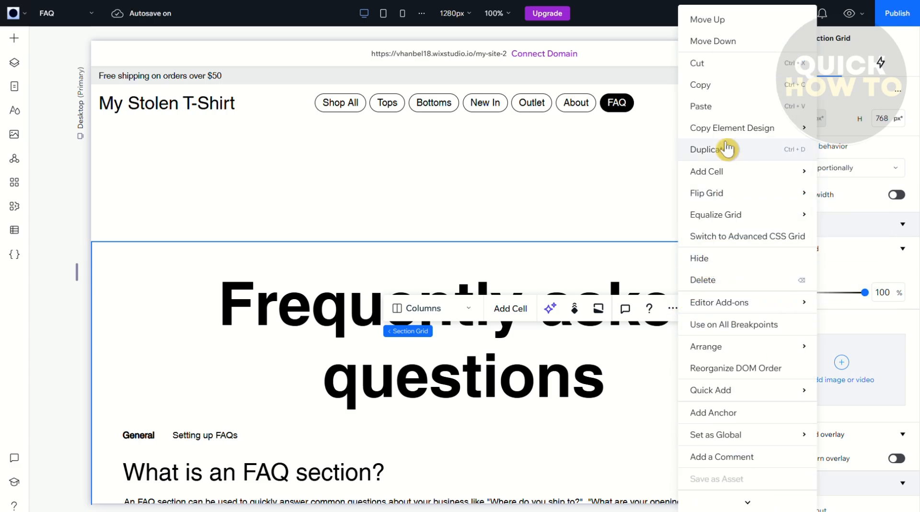
pyautogui.click(726, 282)
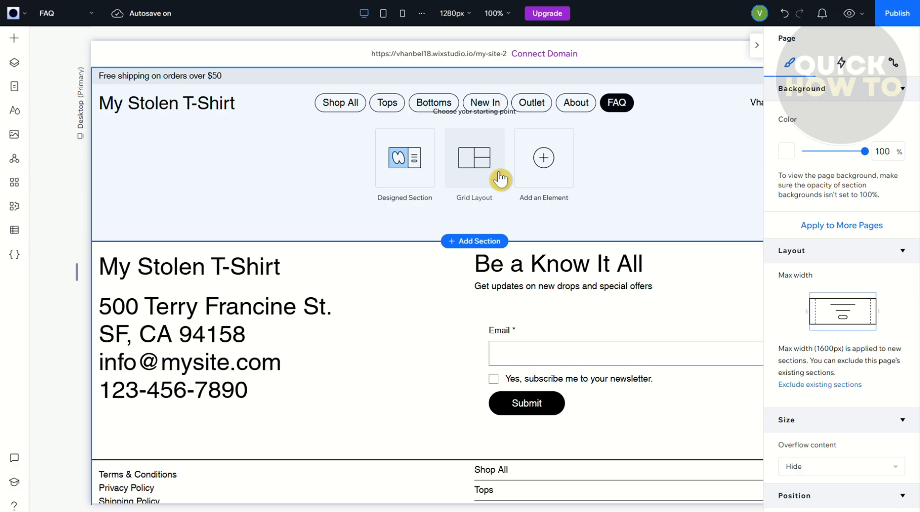
# Place the Vertical Collapse Tabs app widget in the empty section of the FAQ page
pyautogui.click(500, 178)
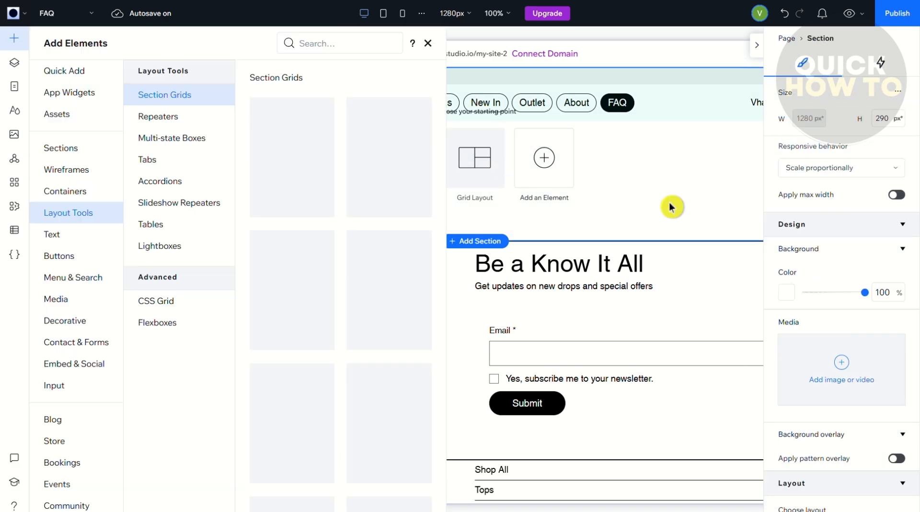
pyautogui.click(672, 205)
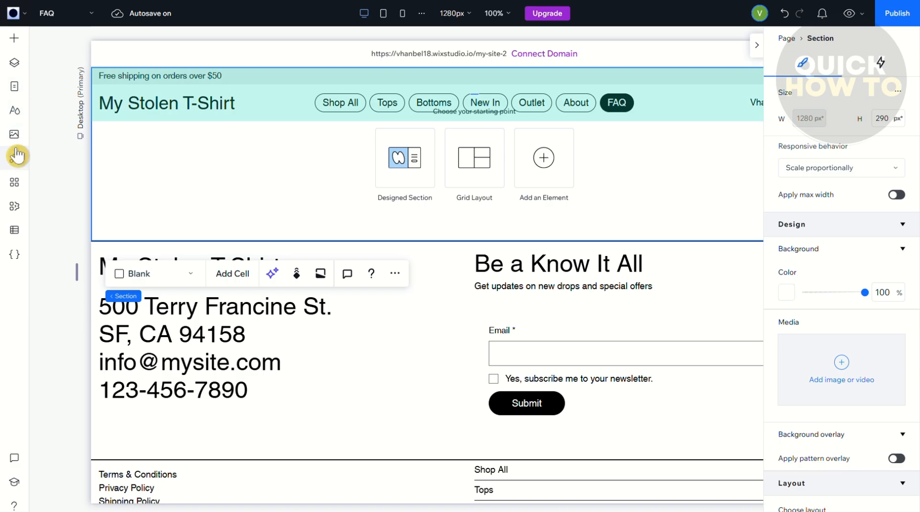
pyautogui.click(14, 187)
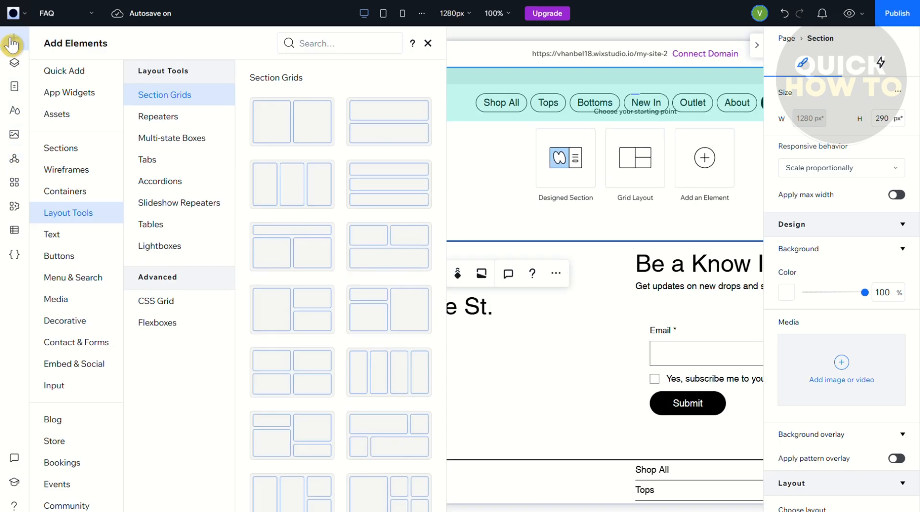
pyautogui.click(74, 99)
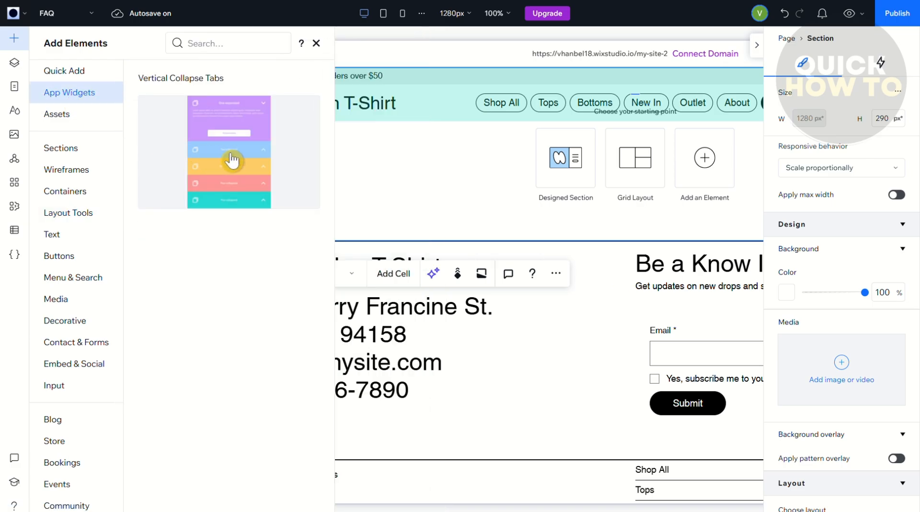
pyautogui.moveTo(233, 160); pyautogui.dragTo(445, 188)
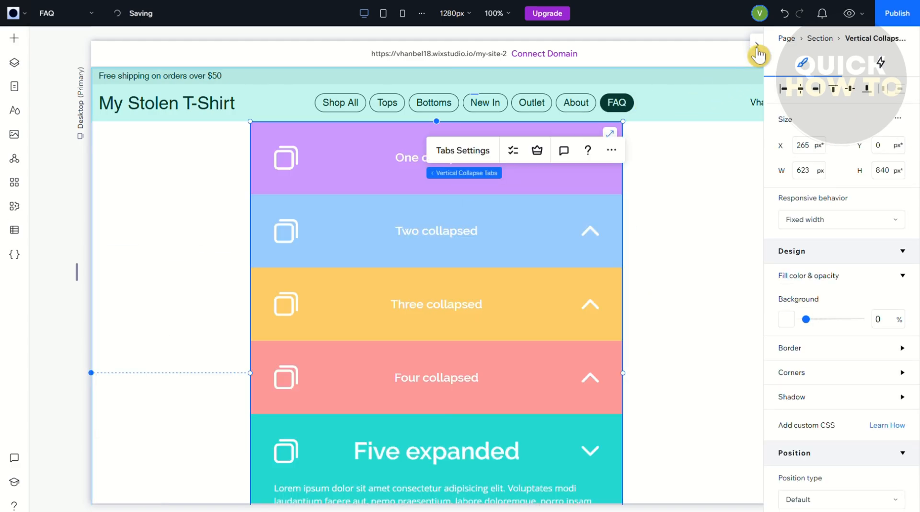
# Center the Vertical Collapse Tabs widget horizontally in its section, then stretch it to full width and review all its tabs
pyautogui.click(758, 48)
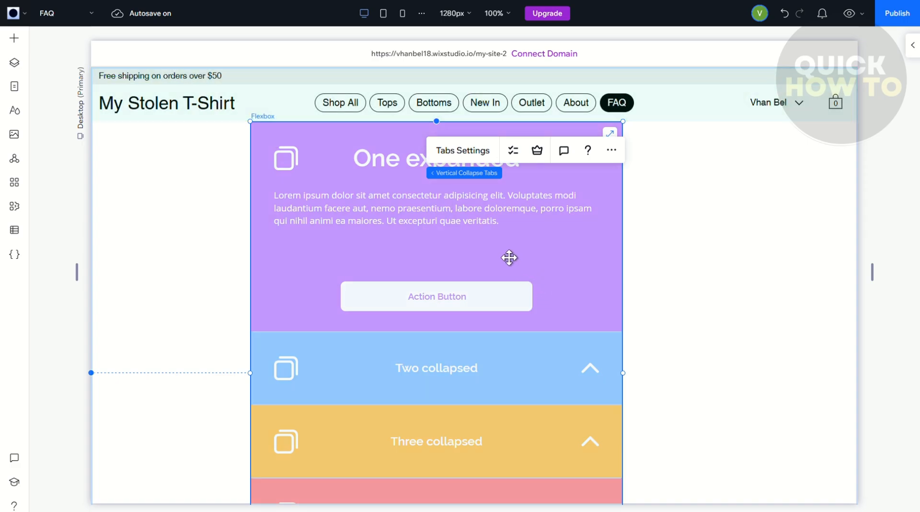
pyautogui.moveTo(502, 257); pyautogui.dragTo(539, 257)
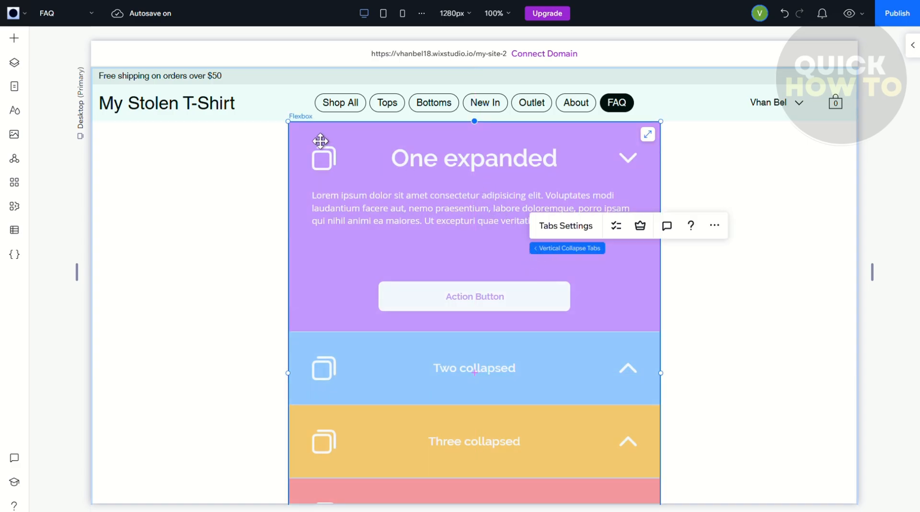
pyautogui.click(649, 135)
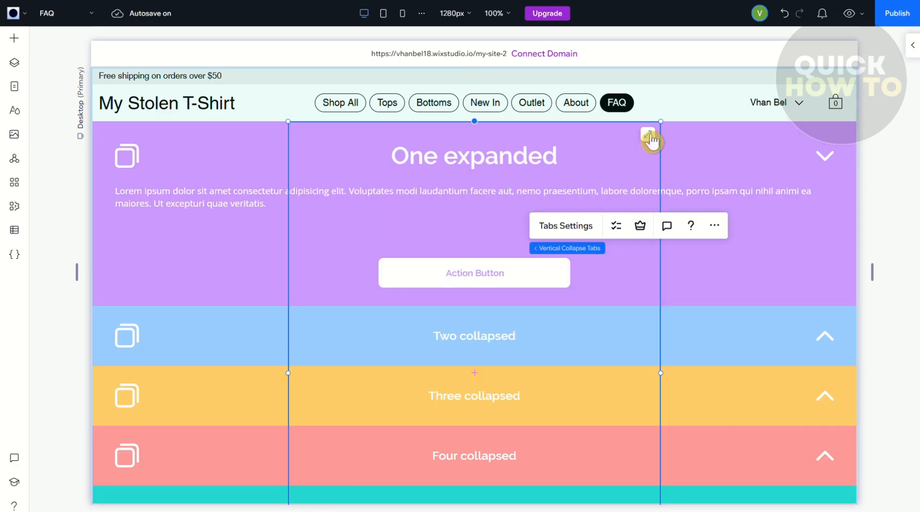
pyautogui.scroll(-4, 789, 287)
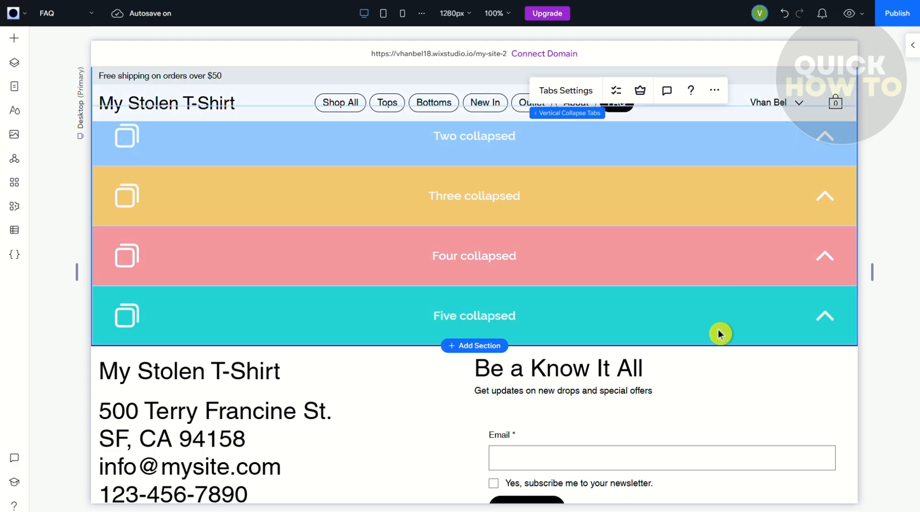
pyautogui.scroll(4, 737, 329)
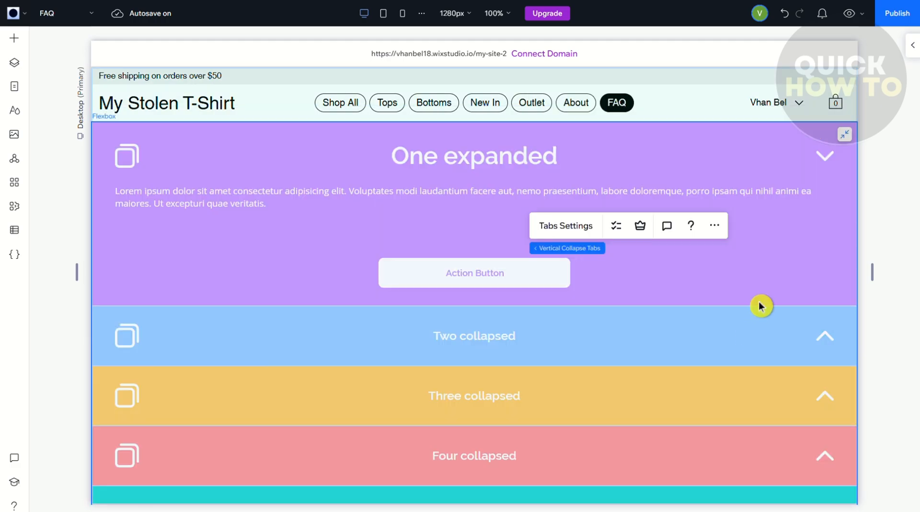
# Try to collapse the first tab and expand the second and third tabs with their arrows on the canvas
pyautogui.click(828, 160)
pyautogui.click(827, 163)
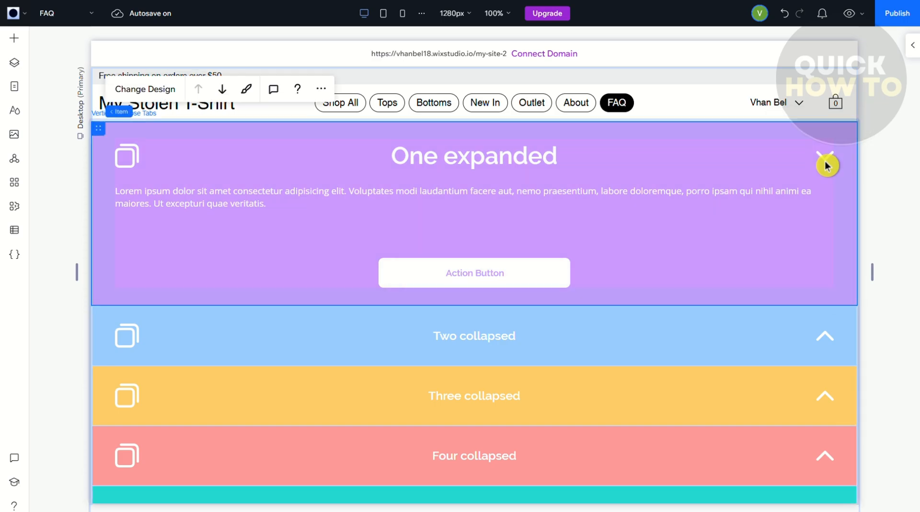
pyautogui.click(831, 343)
pyautogui.click(827, 394)
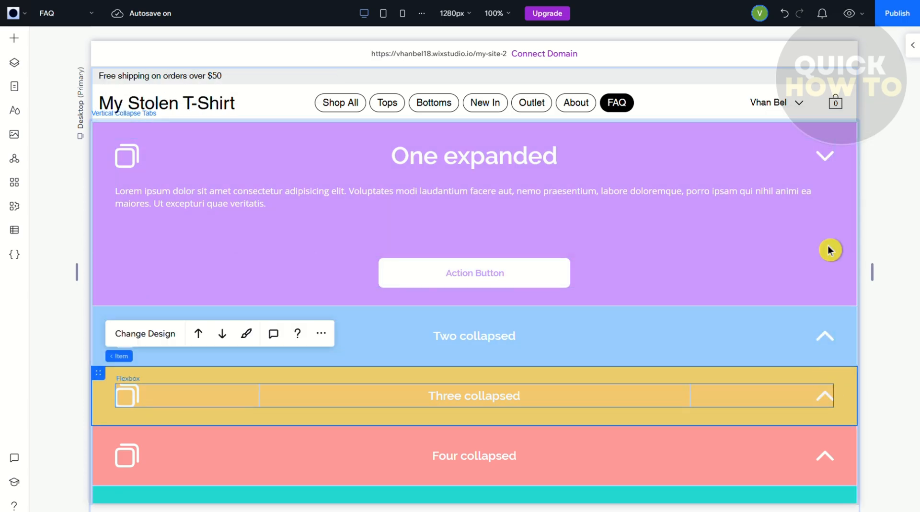
pyautogui.click(829, 165)
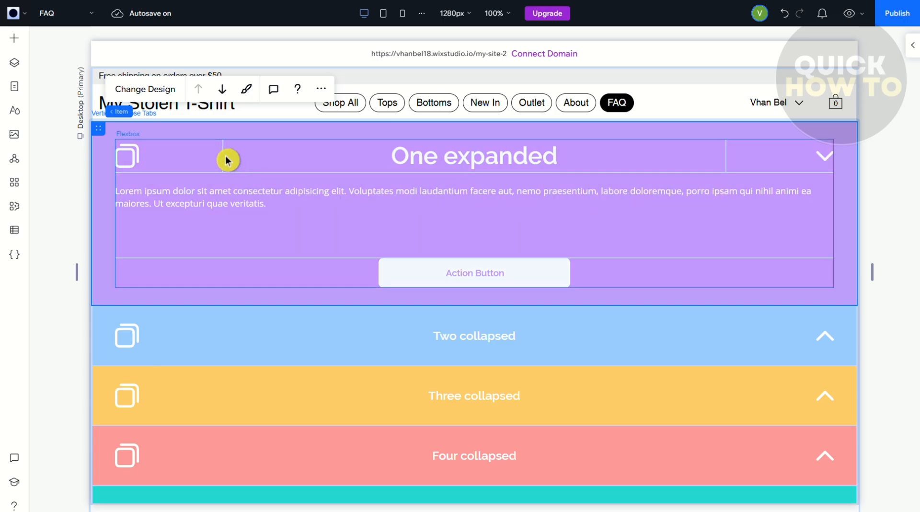
# Select the whole Vertical Collapse Tabs widget and turn off its full-width stretch
pyautogui.click(304, 215)
pyautogui.click(104, 188)
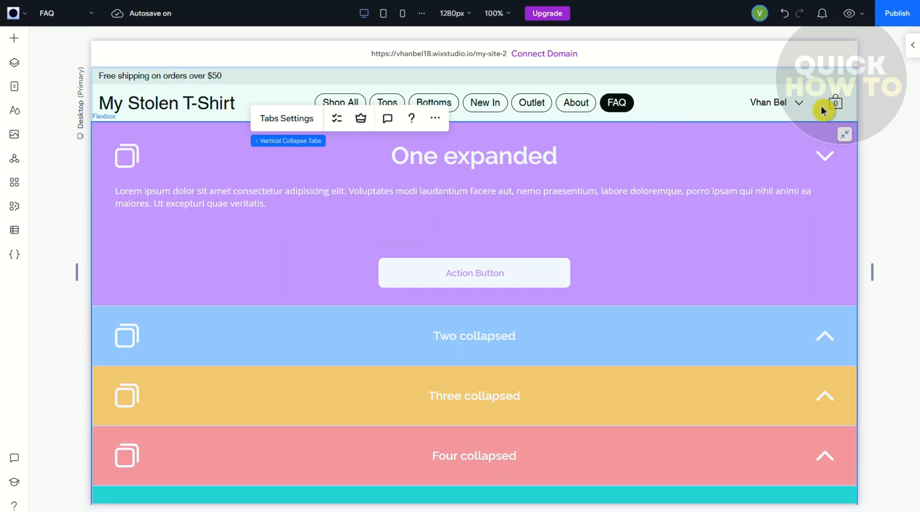
pyautogui.click(845, 138)
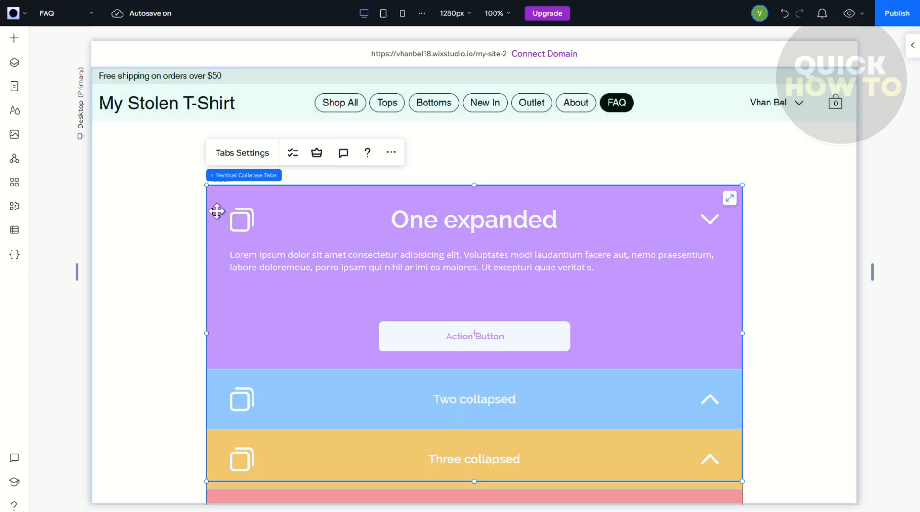
# Set the number of tabs in the Vertical Collapse Tabs widget to 4
pyautogui.click(245, 158)
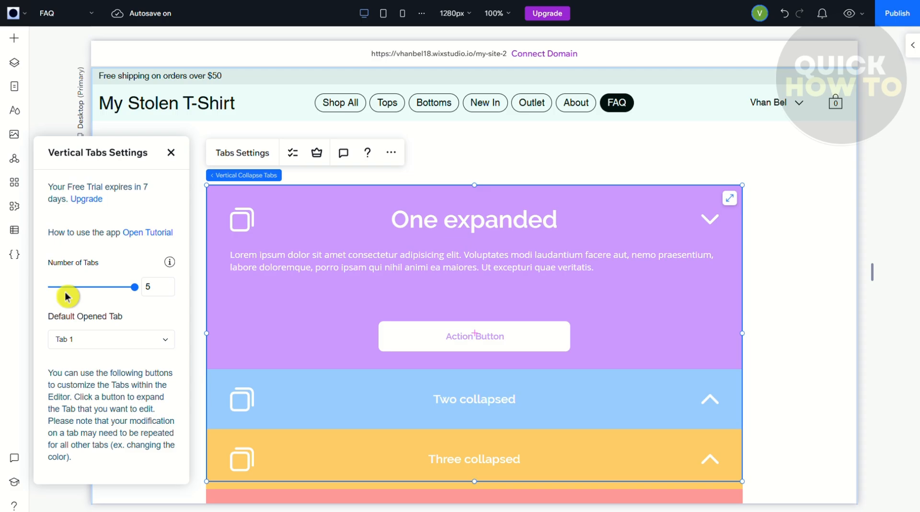
pyautogui.click(113, 290)
pyautogui.moveTo(110, 294); pyautogui.dragTo(88, 295)
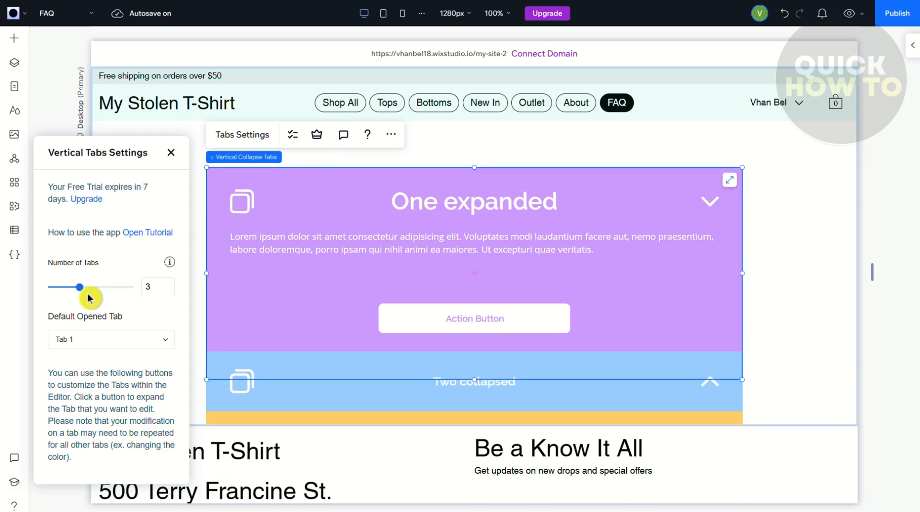
pyautogui.moveTo(89, 295); pyautogui.dragTo(102, 296)
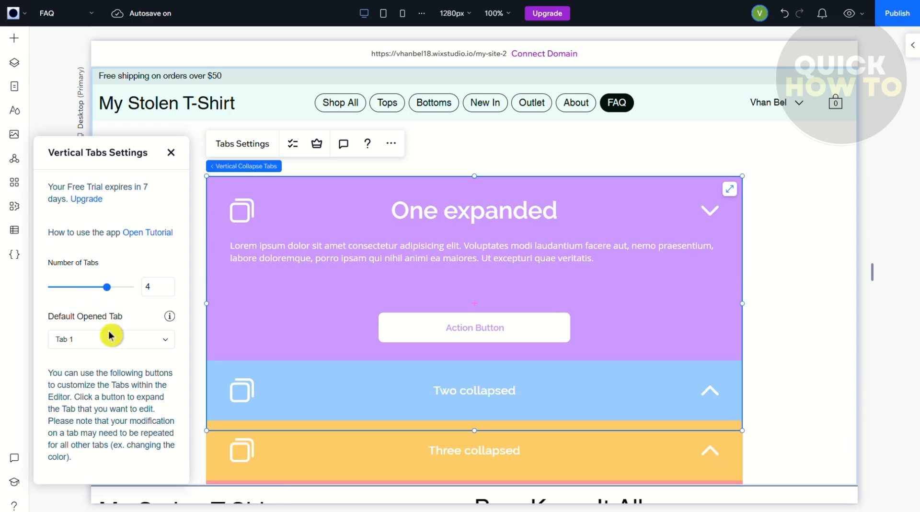
# Review the choices for the default opened tab and choose Tab 1
pyautogui.click(111, 338)
pyautogui.click(113, 362)
pyautogui.click(113, 342)
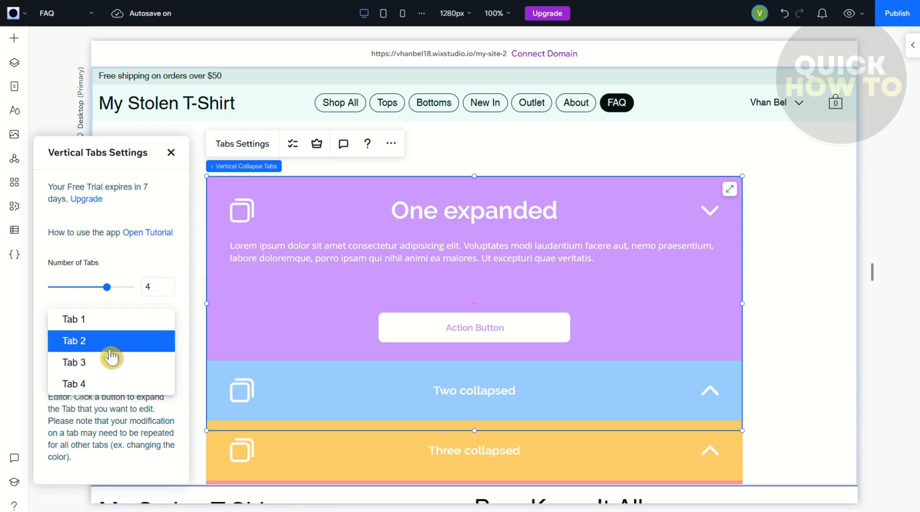
pyautogui.click(108, 323)
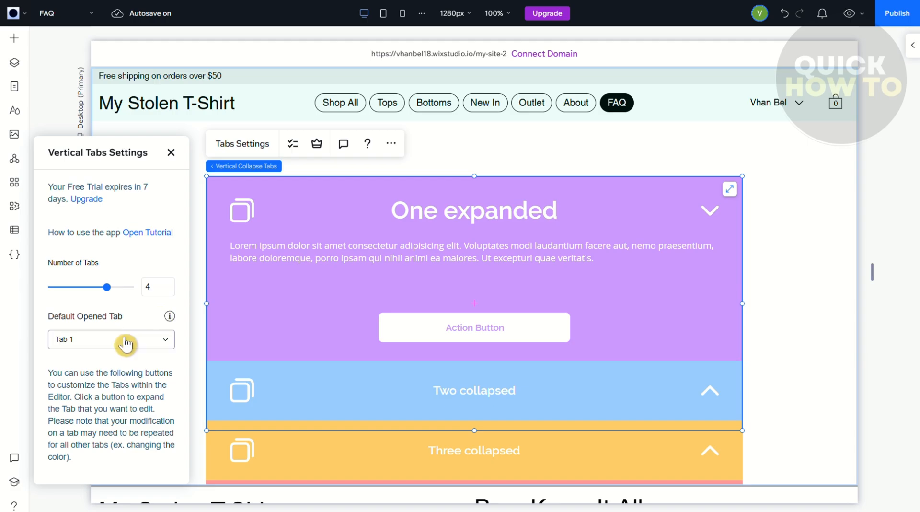
# Preview the four tabs by expanding Tab 2, Tab 3, Tab 4, Tab 1 and again Tab 2 from the widget settings
pyautogui.scroll(-5, 126, 344)
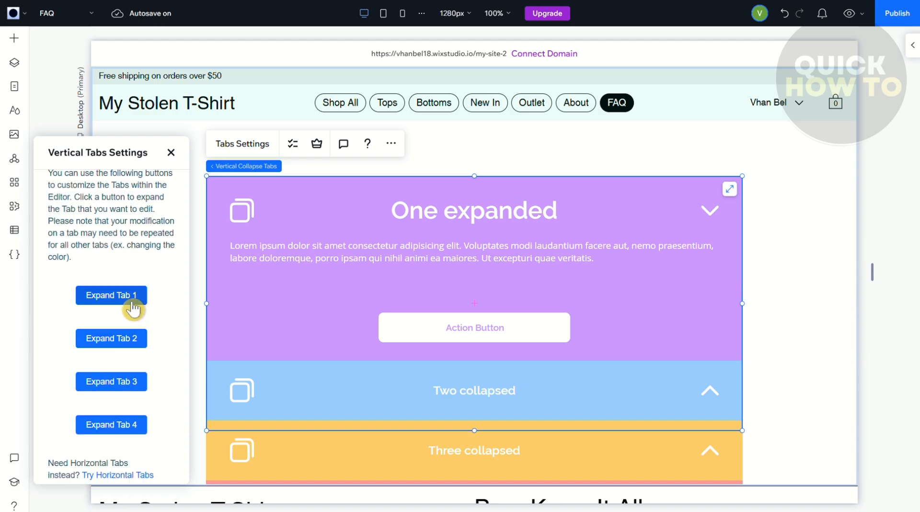
pyautogui.click(134, 343)
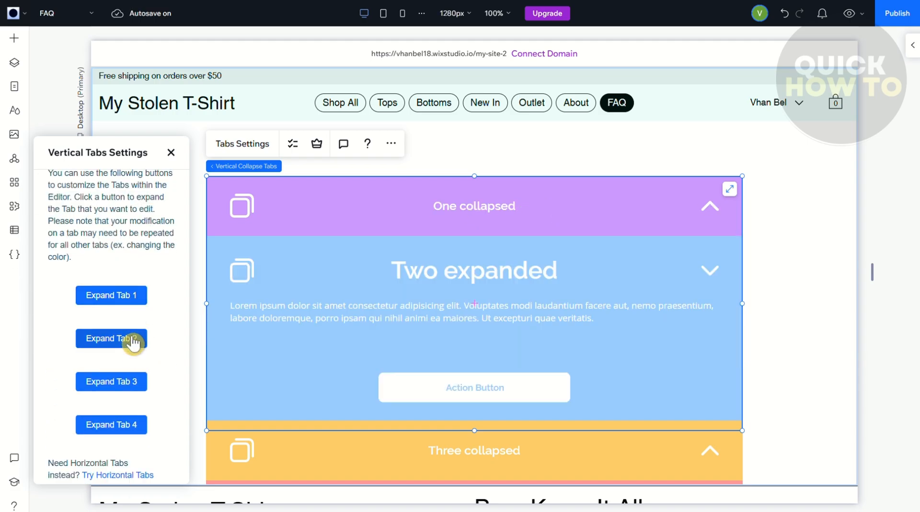
pyautogui.click(127, 381)
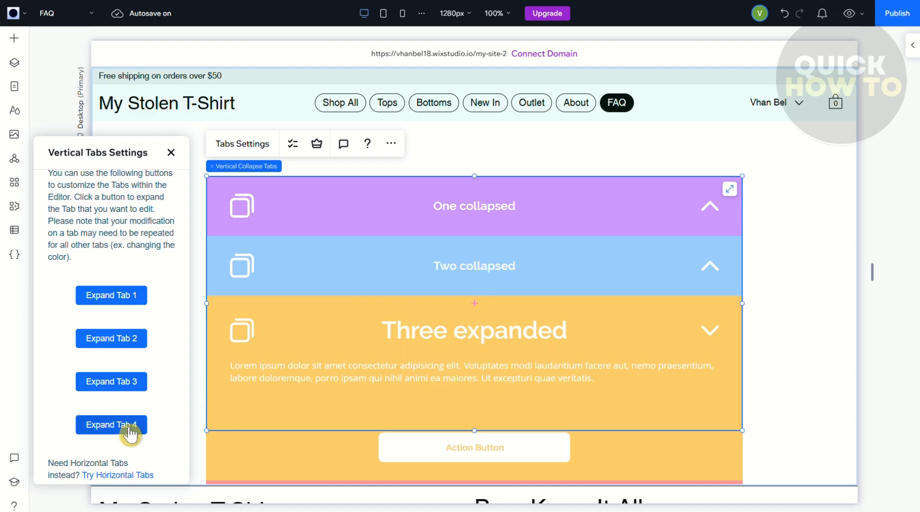
pyautogui.click(130, 430)
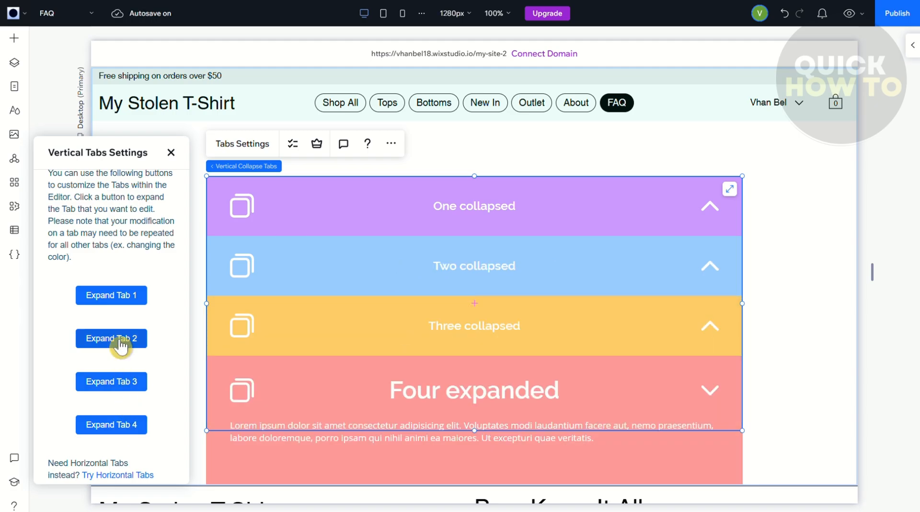
pyautogui.click(118, 302)
pyautogui.click(123, 342)
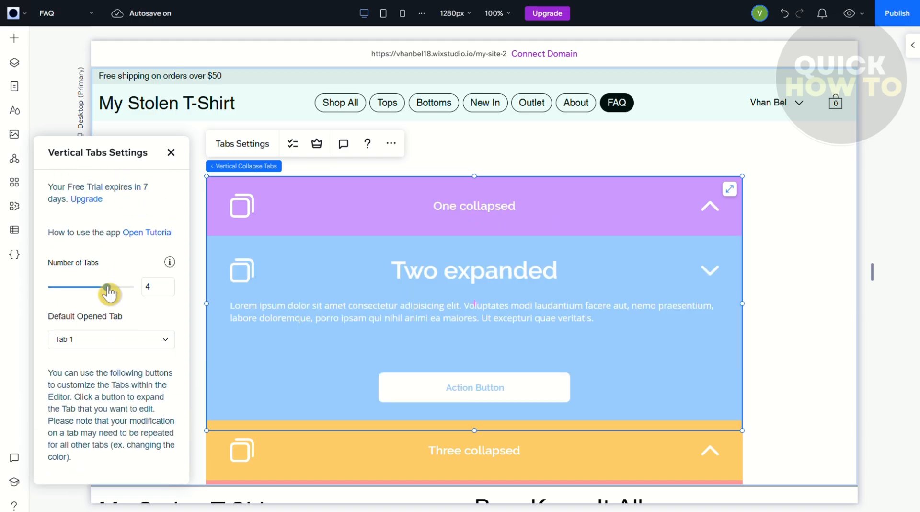
# Reduce the number of tabs to 3, check each tab expanded, ending on Tab 1, and close the widget settings
pyautogui.moveTo(107, 286); pyautogui.dragTo(82, 287)
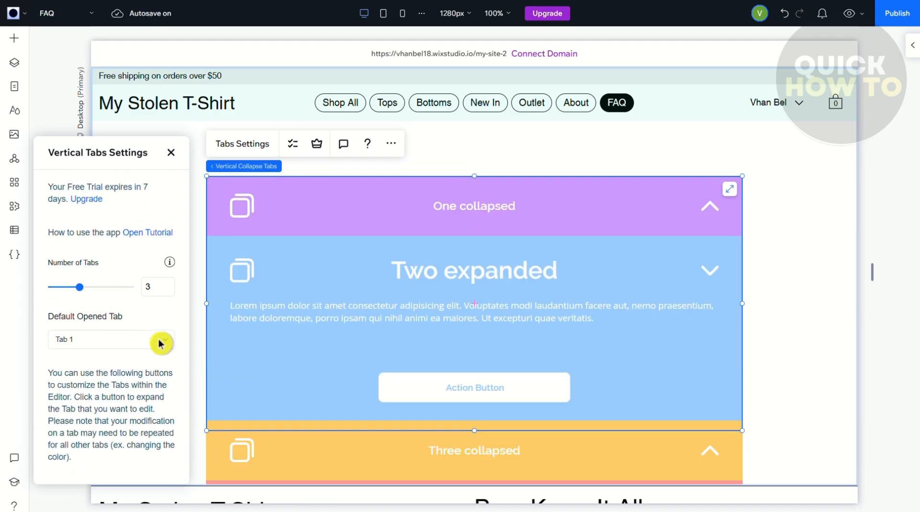
pyautogui.scroll(-5, 160, 343)
pyautogui.click(123, 204)
pyautogui.click(123, 250)
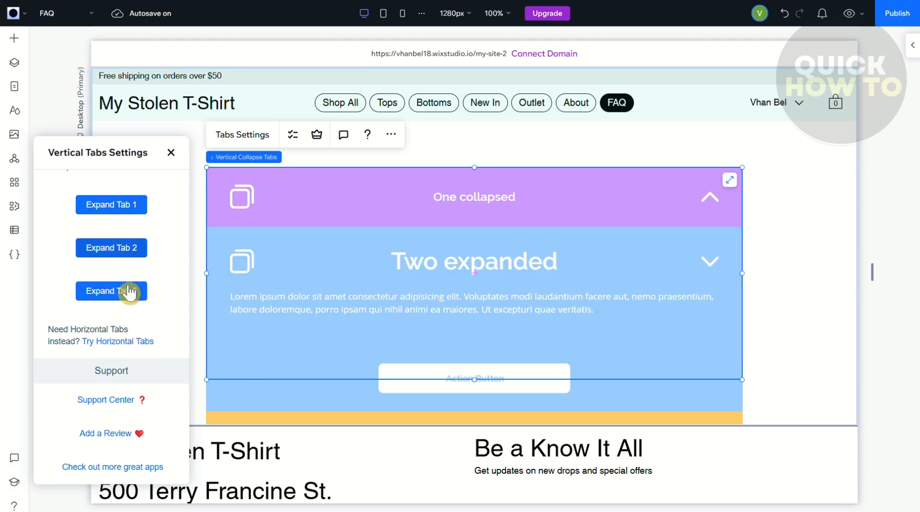
pyautogui.click(127, 293)
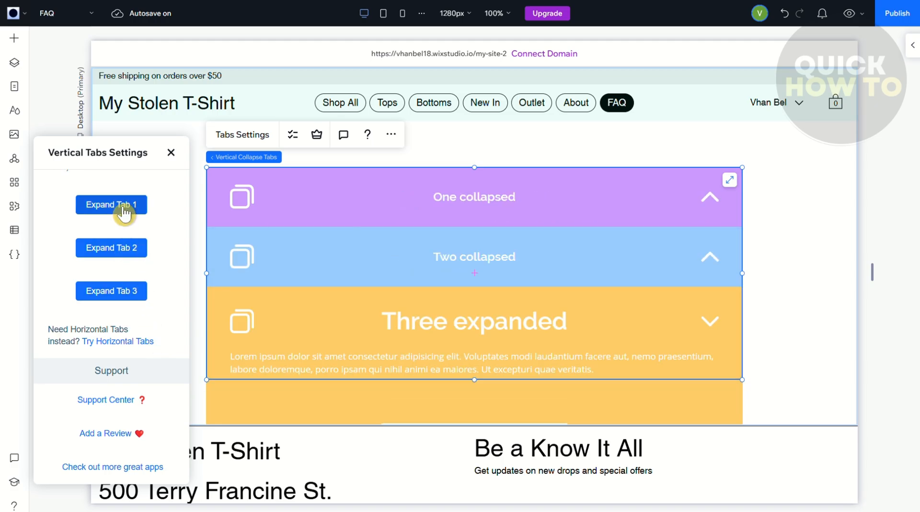
pyautogui.click(123, 210)
pyautogui.scroll(4, 159, 288)
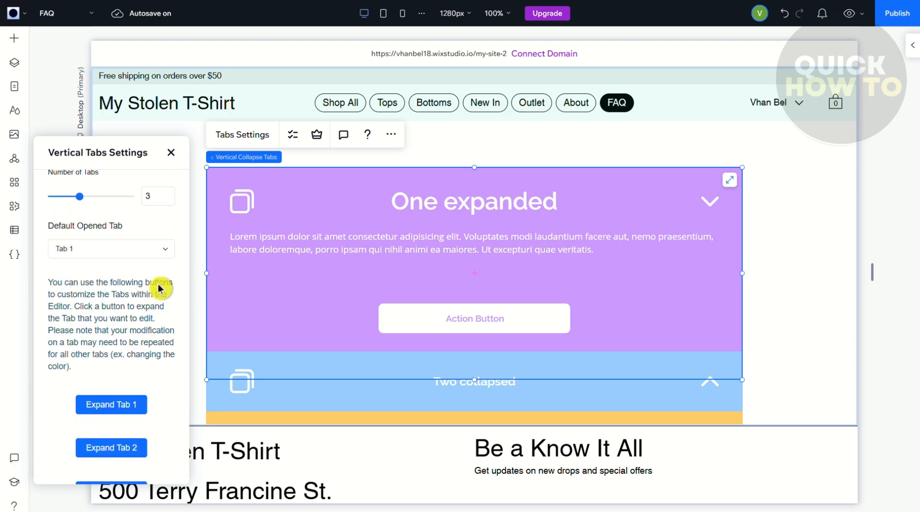
pyautogui.click(171, 153)
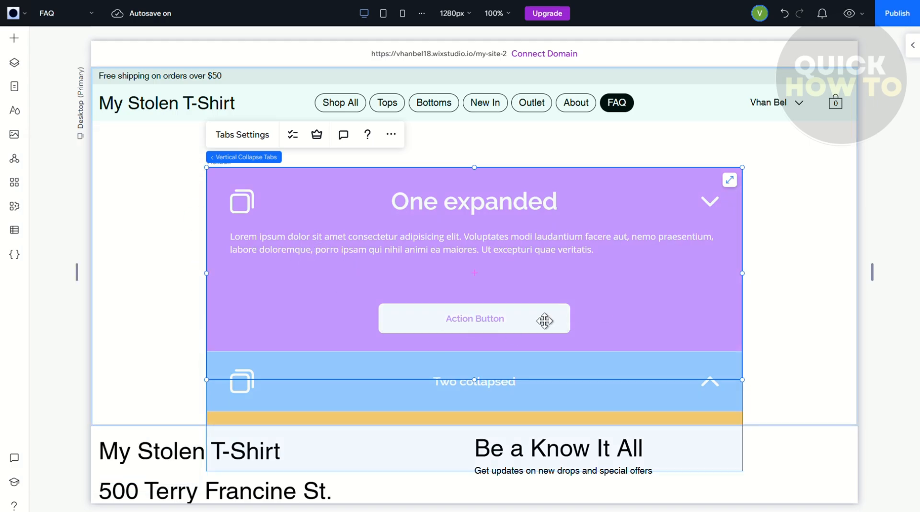
# Examine the link options of the first tab's Action Button, including the page list and new or current window choices, without setting a link
pyautogui.click(471, 325)
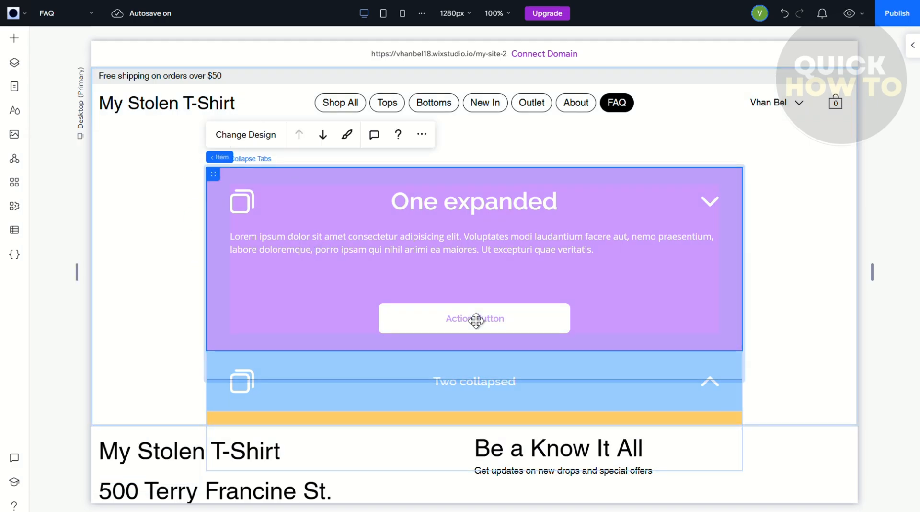
pyautogui.click(473, 319)
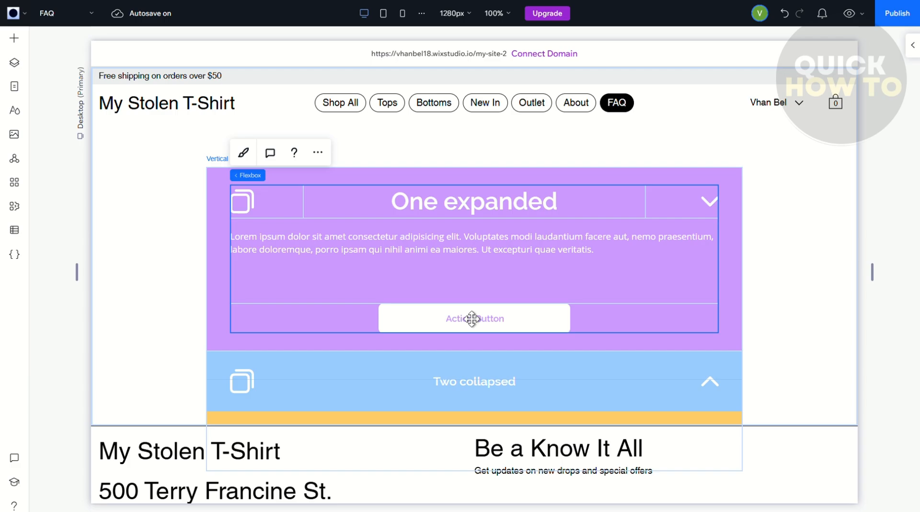
pyautogui.click(473, 319)
pyautogui.click(472, 319)
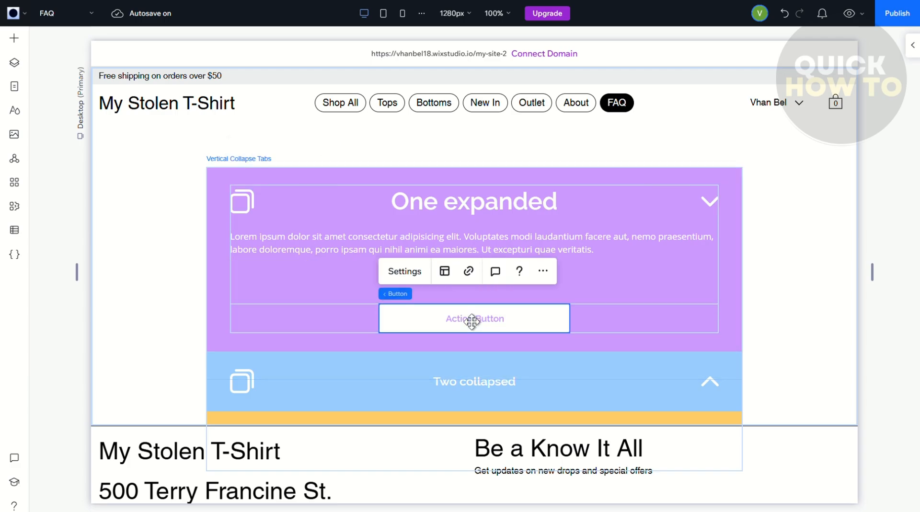
pyautogui.click(405, 273)
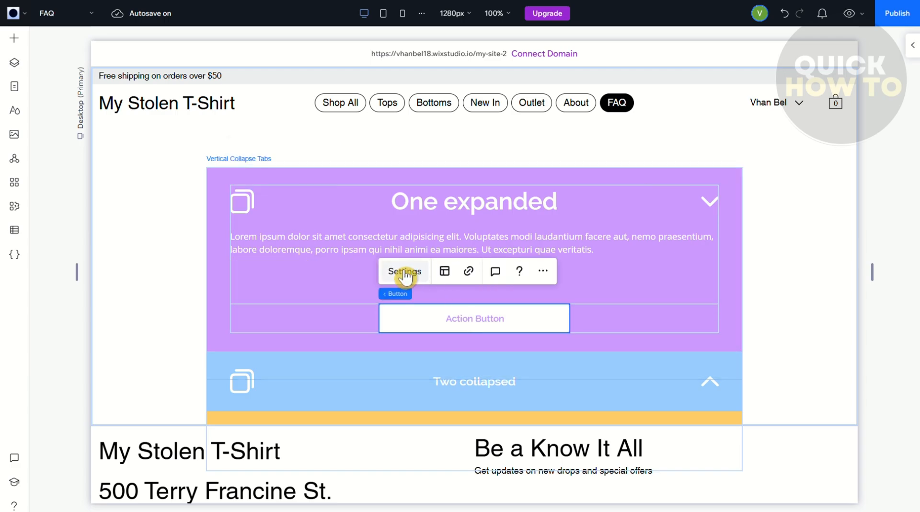
pyautogui.click(470, 273)
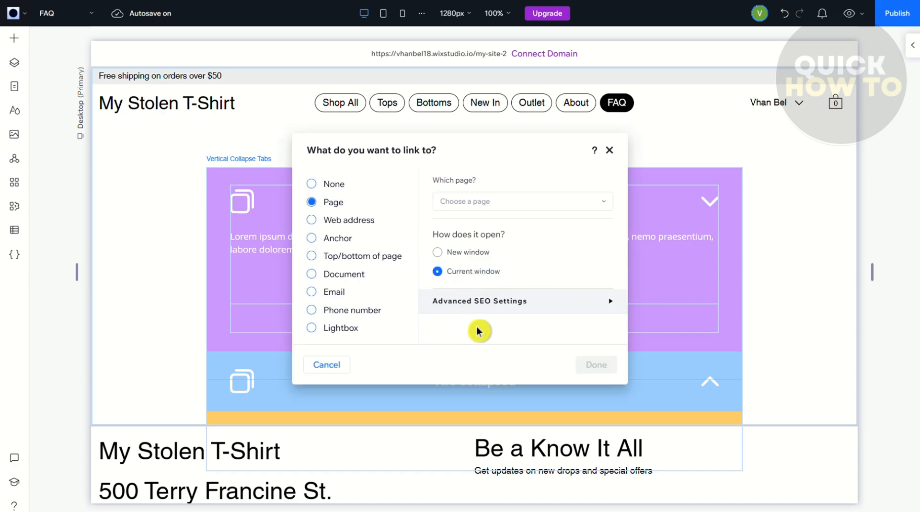
pyautogui.click(485, 208)
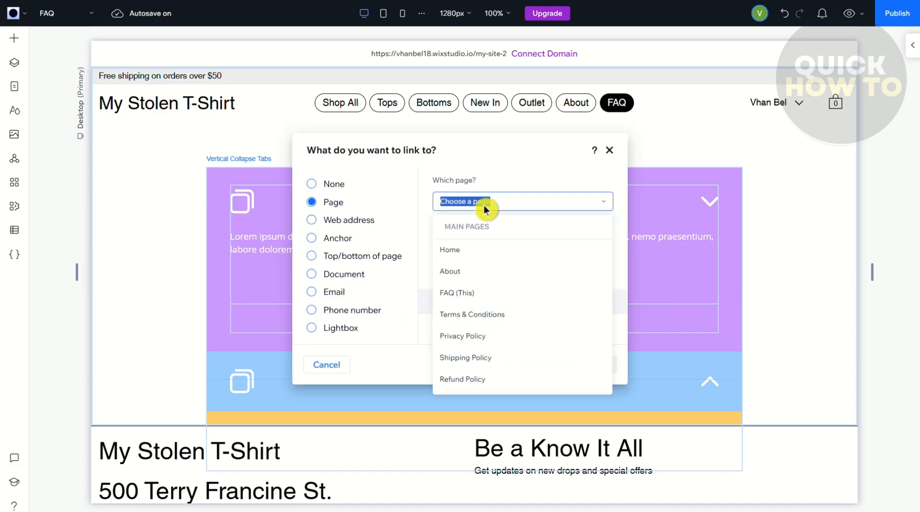
pyautogui.click(548, 203)
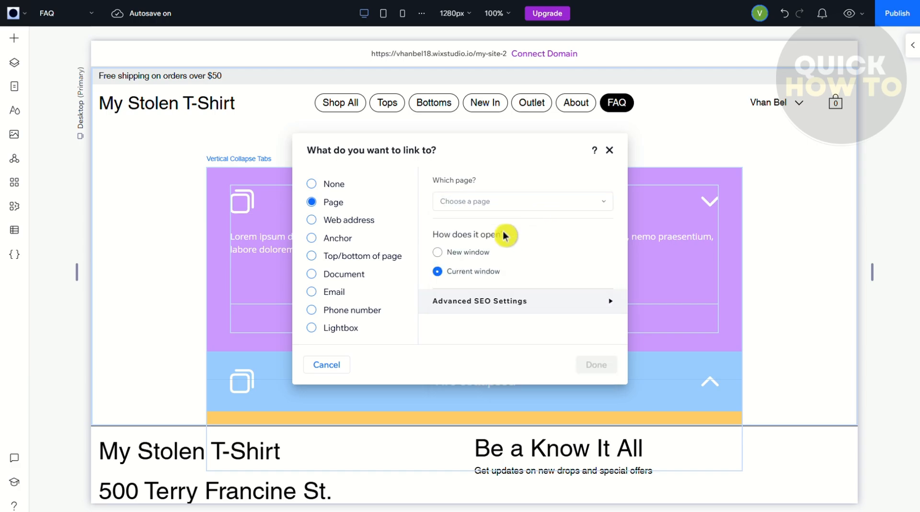
pyautogui.click(438, 253)
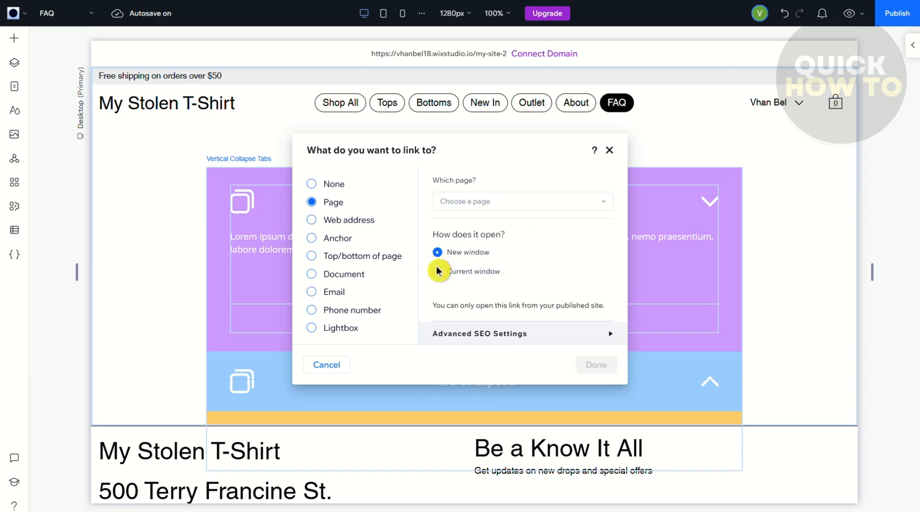
pyautogui.click(438, 271)
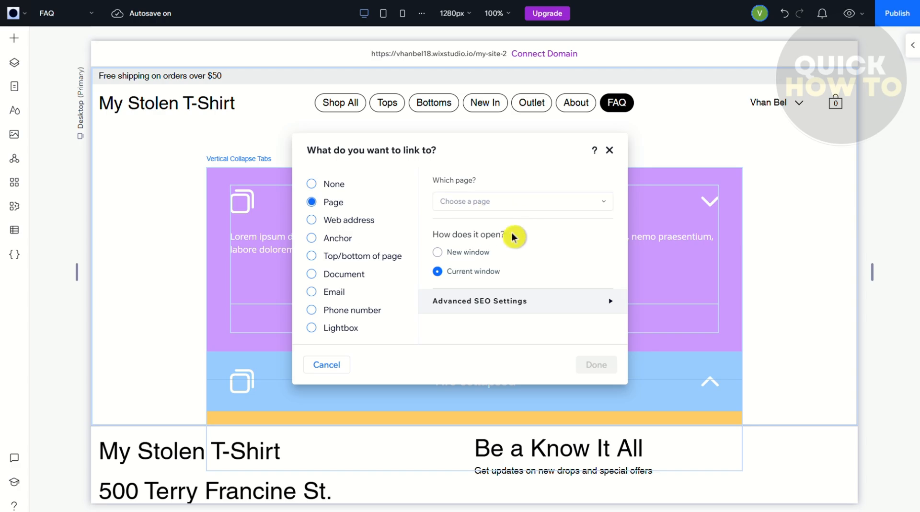
pyautogui.click(609, 150)
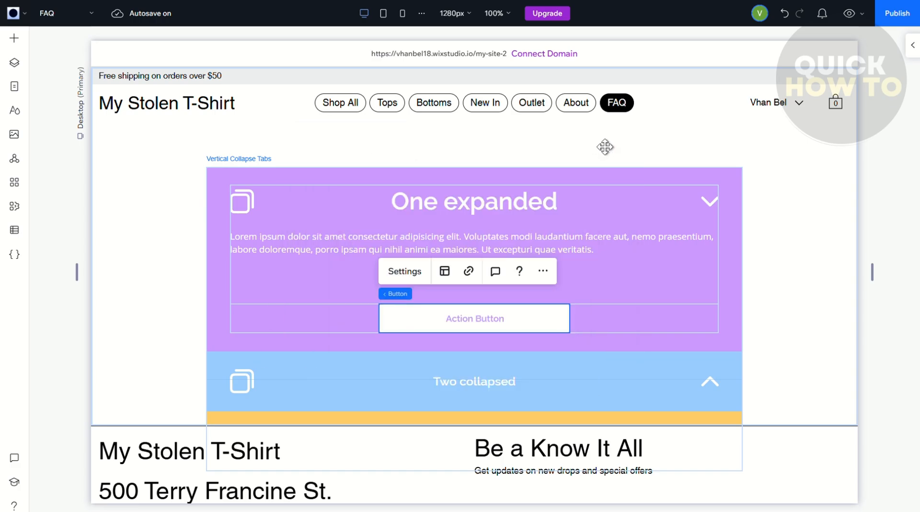
# Change the first tab's background fill to the yellow theme color #FFE500
pyautogui.click(230, 178)
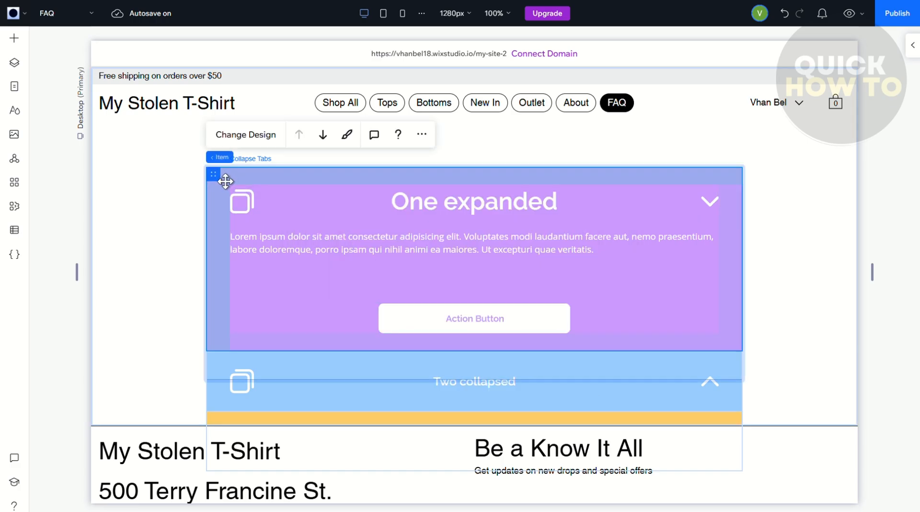
pyautogui.click(244, 138)
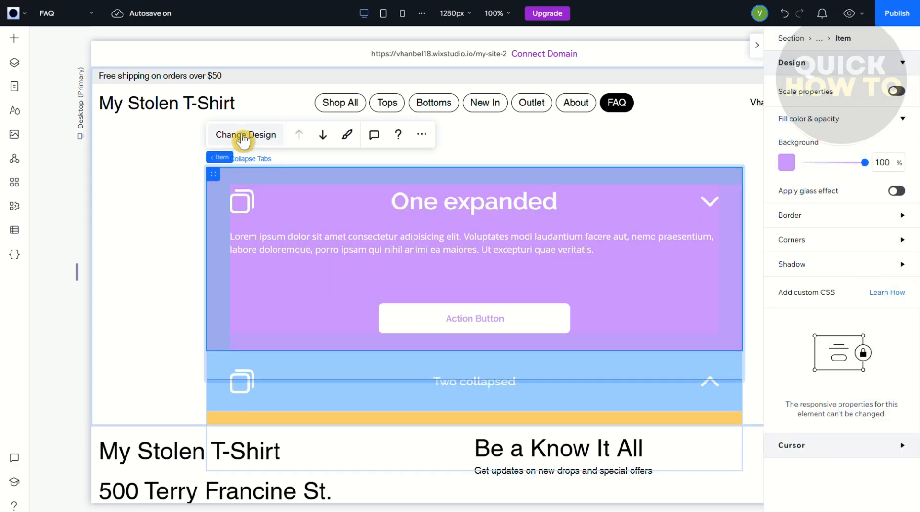
pyautogui.click(790, 166)
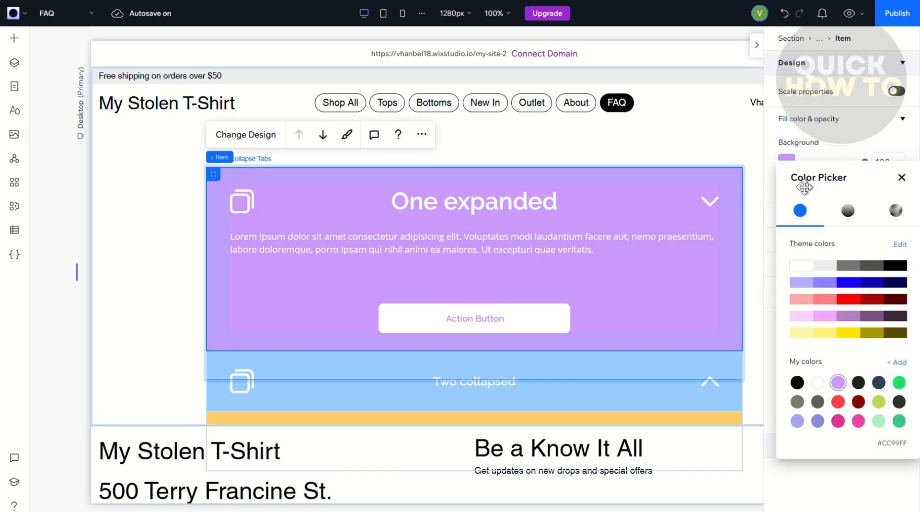
pyautogui.click(850, 336)
pyautogui.click(830, 335)
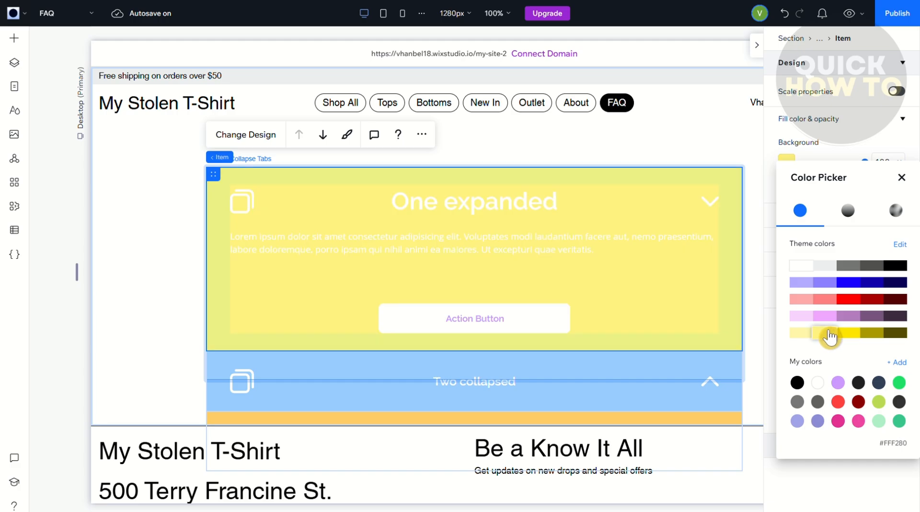
pyautogui.click(851, 336)
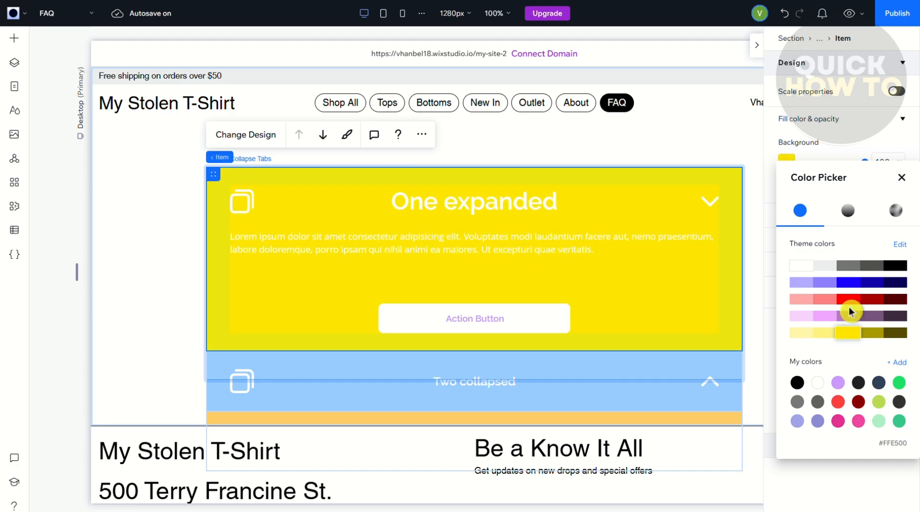
pyautogui.click(903, 178)
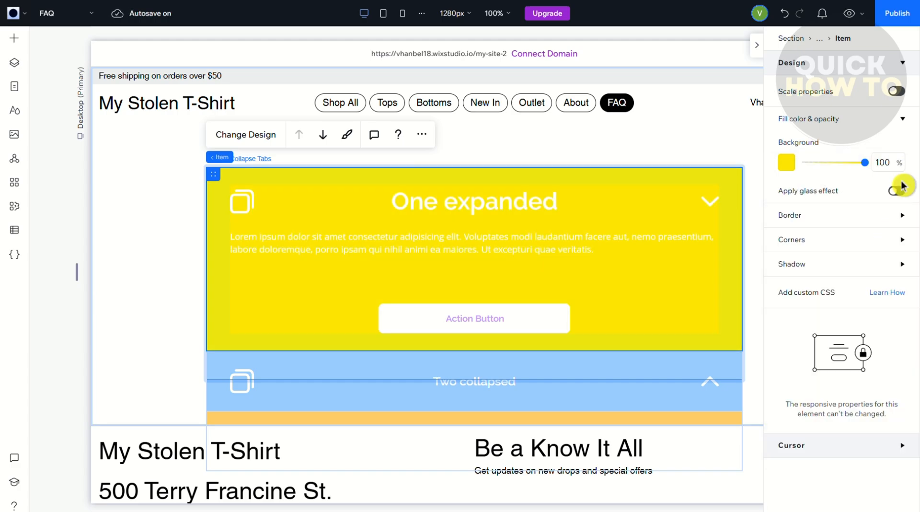
# Try the Heading 2 style on the first tab's "One expanded" title and return it to Heading 6 at 40 px
pyautogui.click(476, 208)
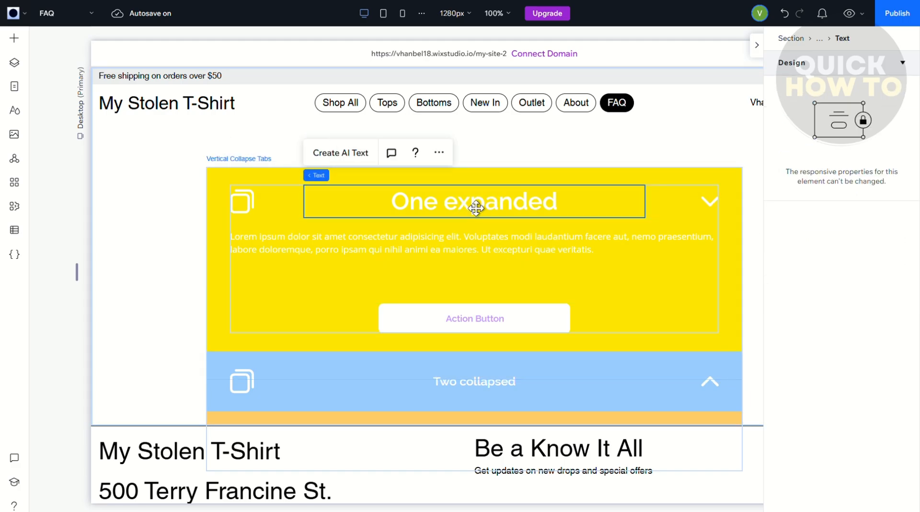
pyautogui.doubleClick(476, 208)
pyautogui.tripleClick(477, 209)
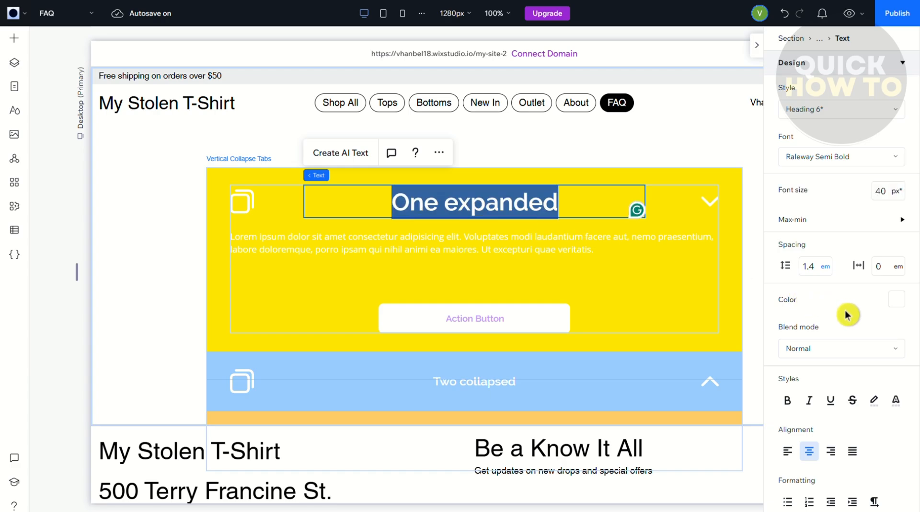
pyautogui.scroll(-6, 848, 316)
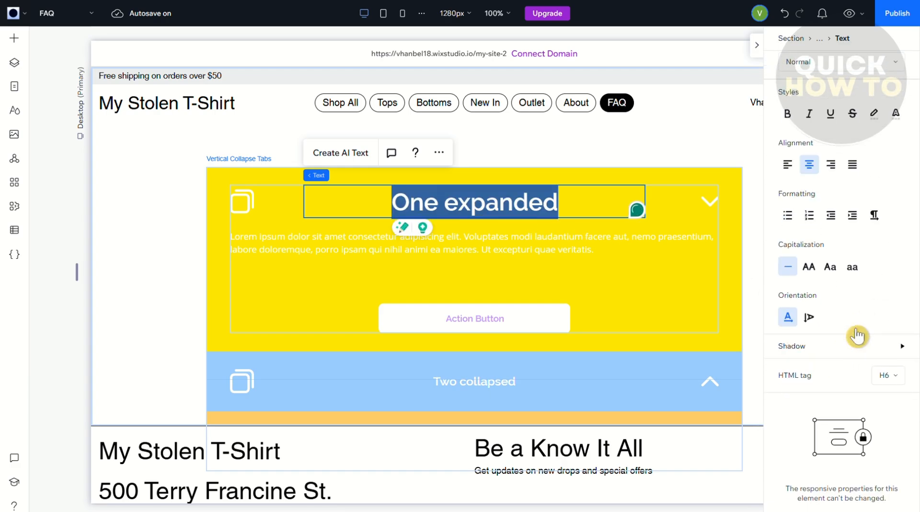
pyautogui.scroll(6, 858, 335)
pyautogui.click(822, 118)
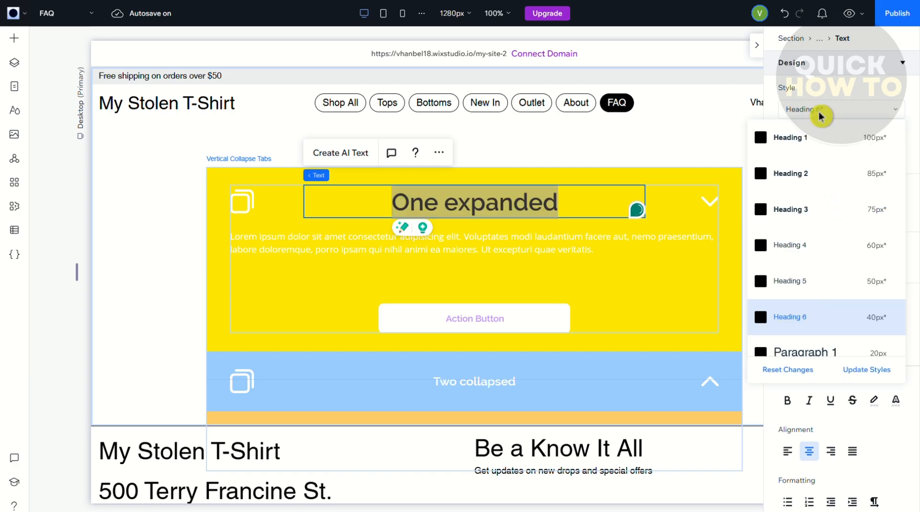
pyautogui.click(814, 181)
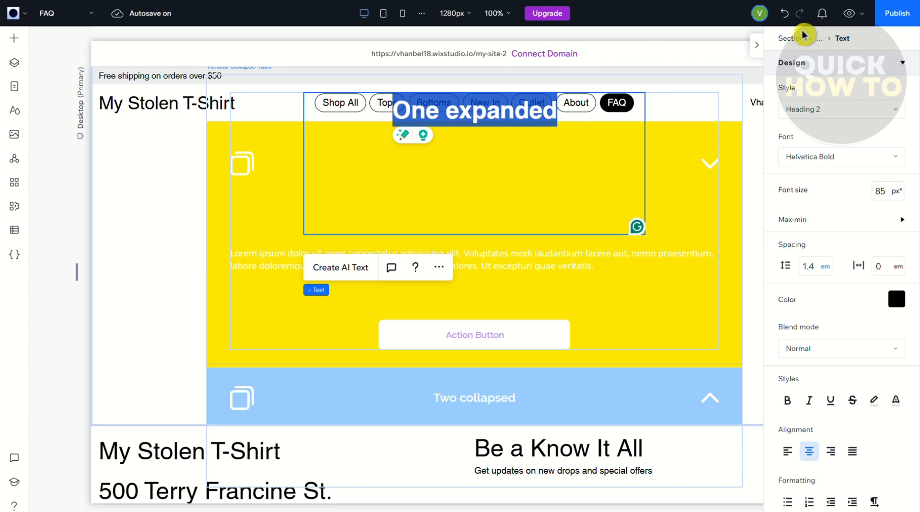
pyautogui.click(785, 13)
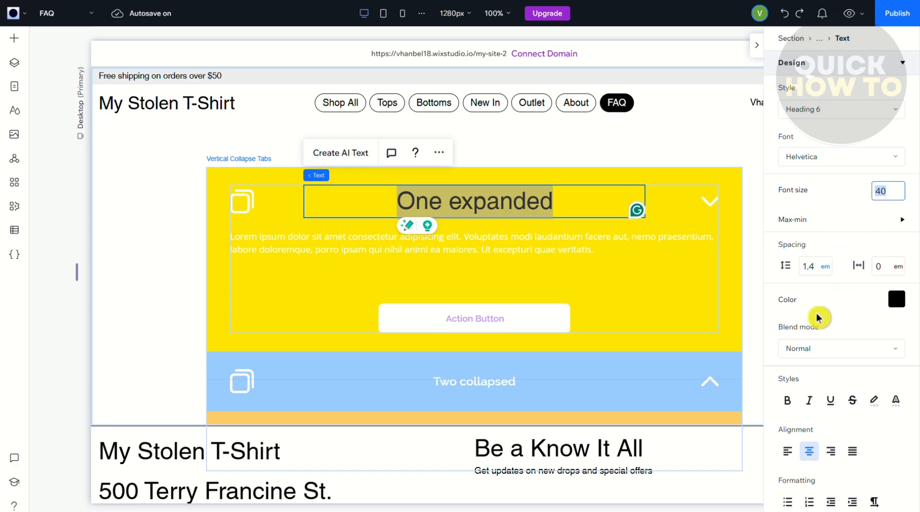
# Check the color choices for the first tab's "One expanded" title without changing its color
pyautogui.click(897, 311)
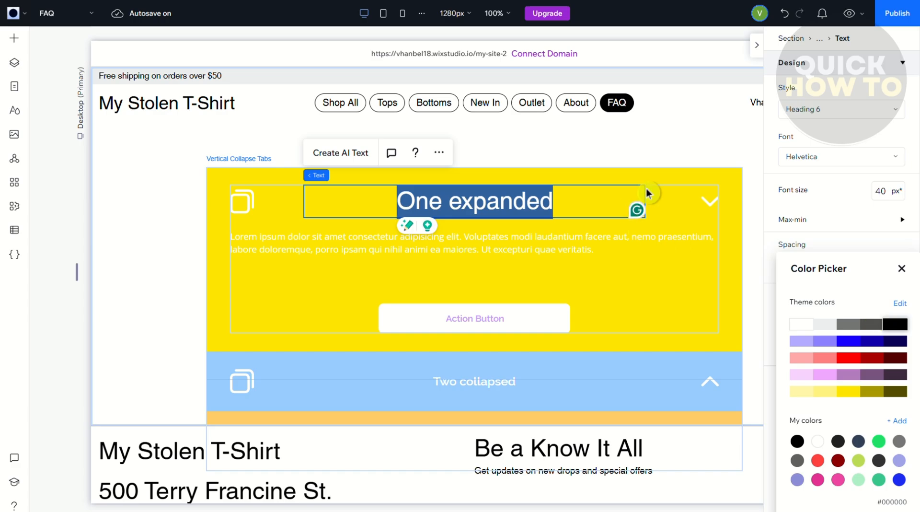
pyautogui.click(675, 179)
# Make the first tab's Lorem ipsum body paragraph bold
pyautogui.click(665, 267)
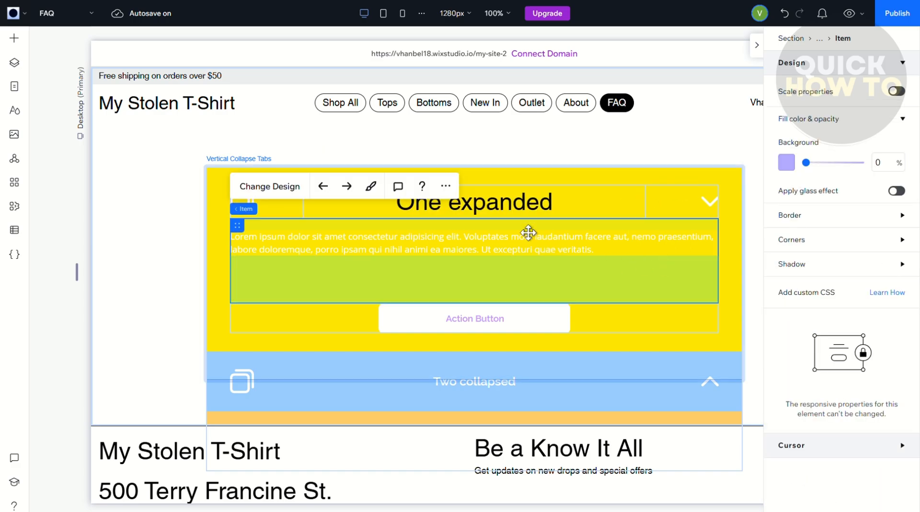
pyautogui.click(530, 201)
pyautogui.click(523, 247)
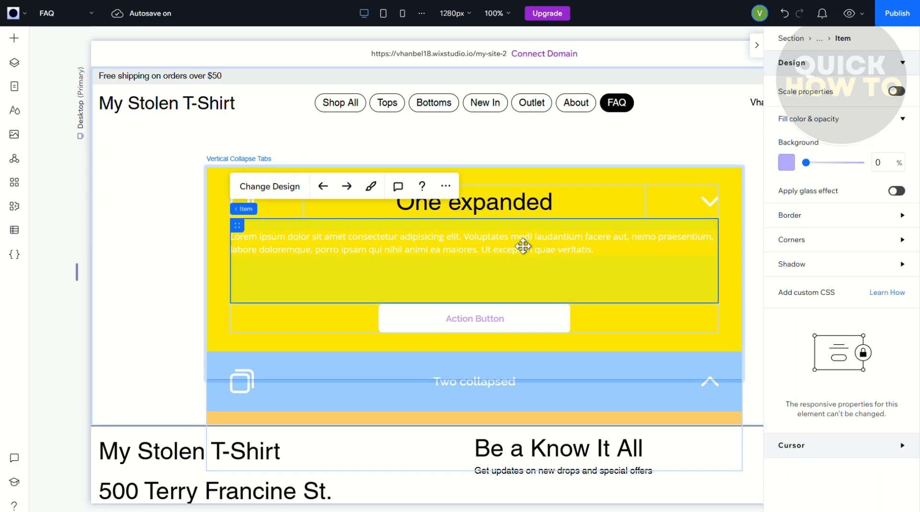
pyautogui.click(523, 247)
pyautogui.doubleClick(523, 246)
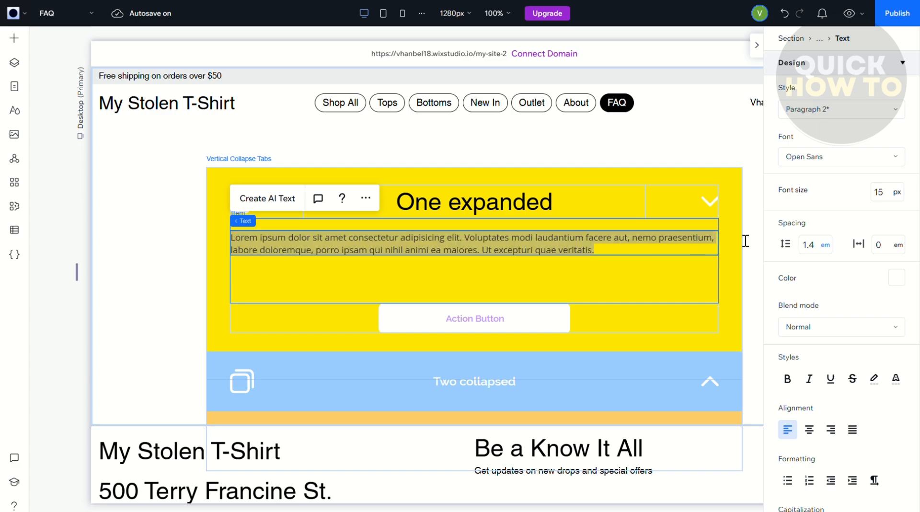
pyautogui.click(787, 380)
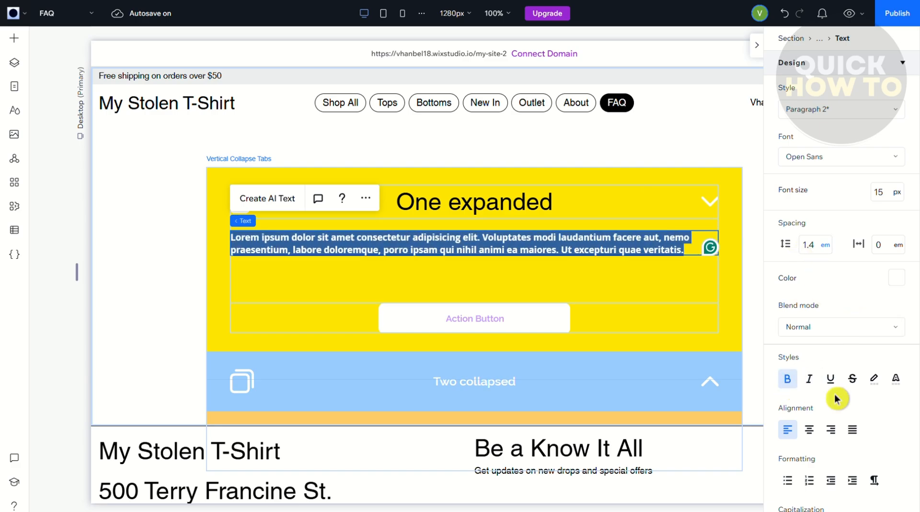
pyautogui.scroll(-4, 876, 414)
pyautogui.scroll(4, 875, 413)
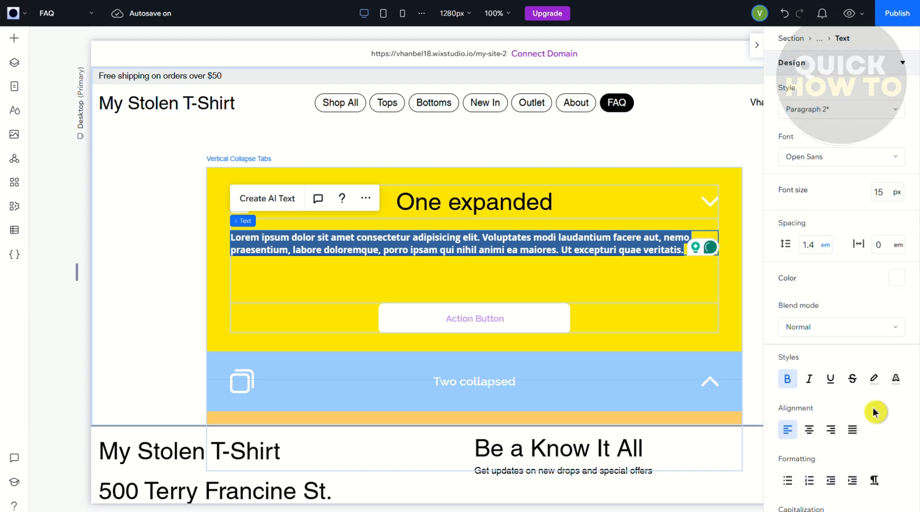
# Change the first tab's body paragraph text to the black theme color and deselect it
pyautogui.click(894, 380)
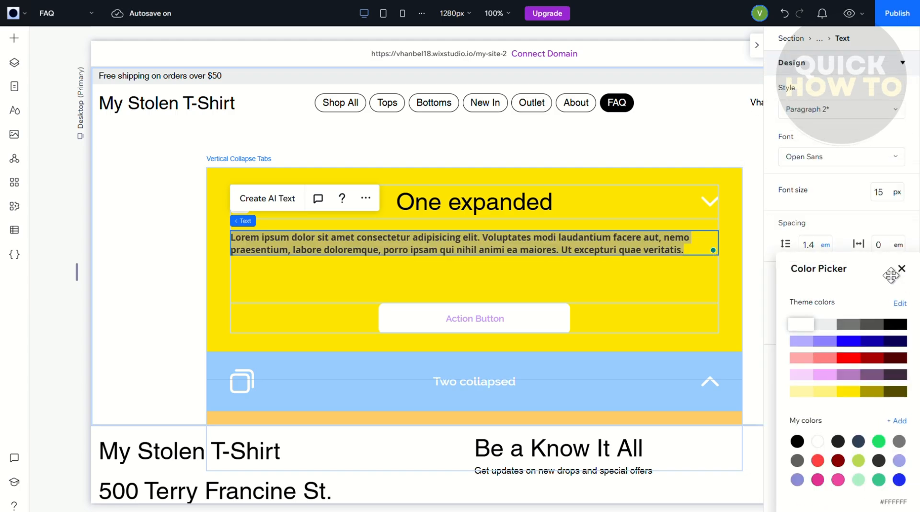
pyautogui.click(895, 326)
pyautogui.click(727, 152)
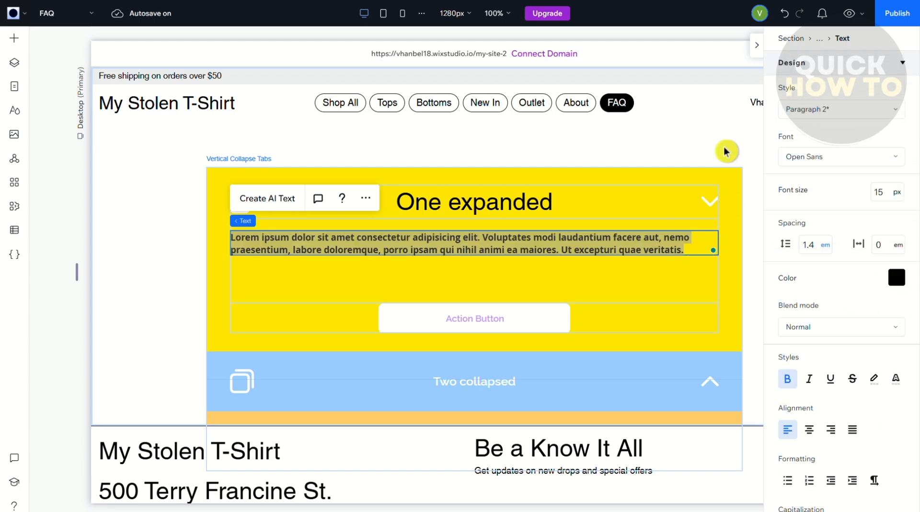
pyautogui.click(719, 146)
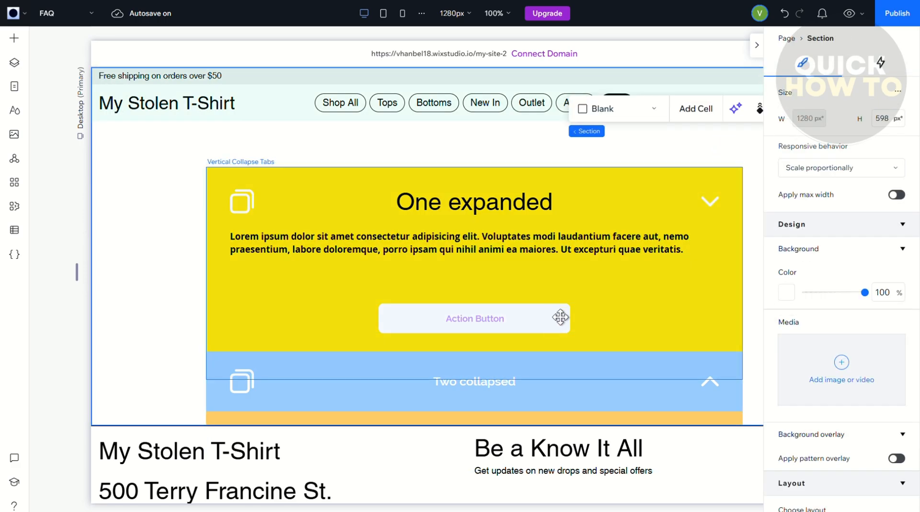
# Stretch the Vertical Collapse Tabs widget to the full width of the FAQ page
pyautogui.click(757, 45)
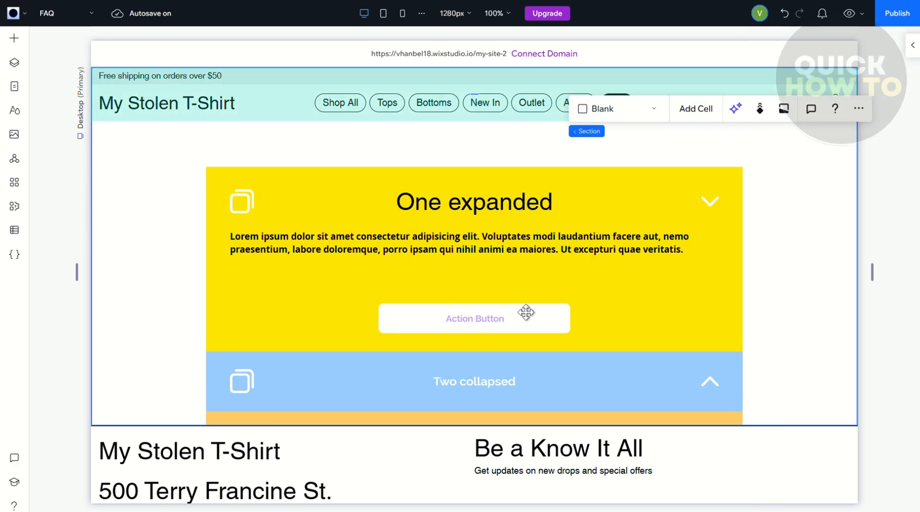
pyautogui.click(352, 225)
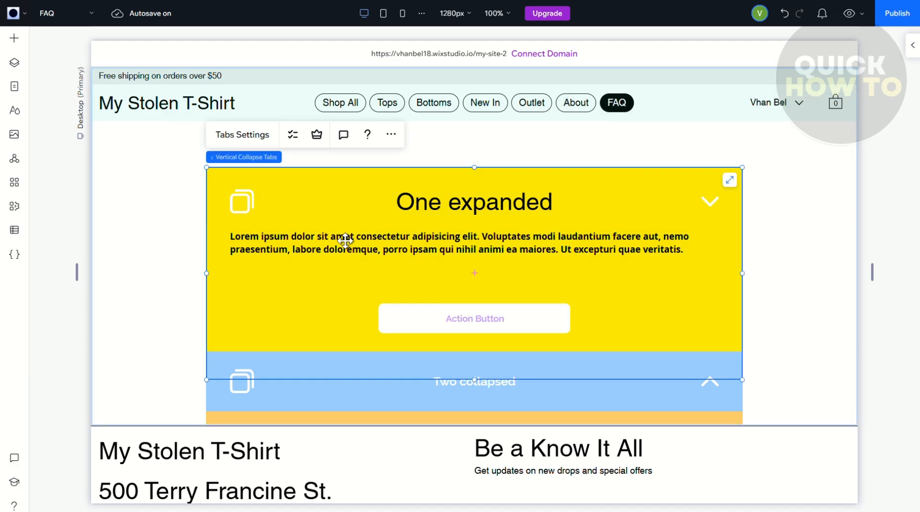
pyautogui.click(345, 244)
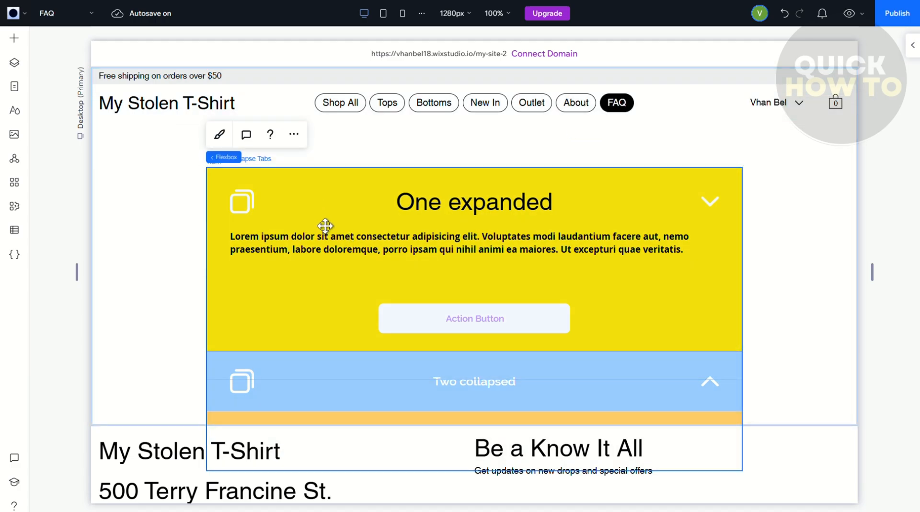
pyautogui.click(341, 250)
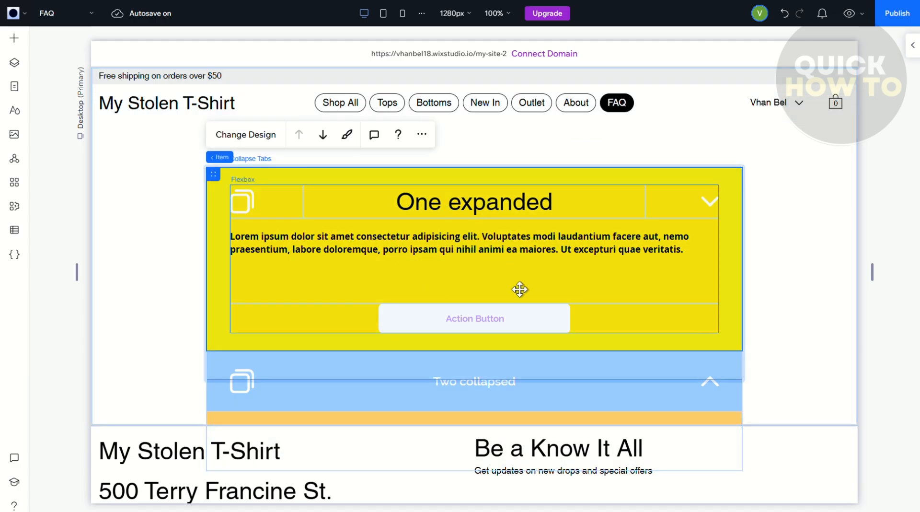
pyautogui.click(793, 208)
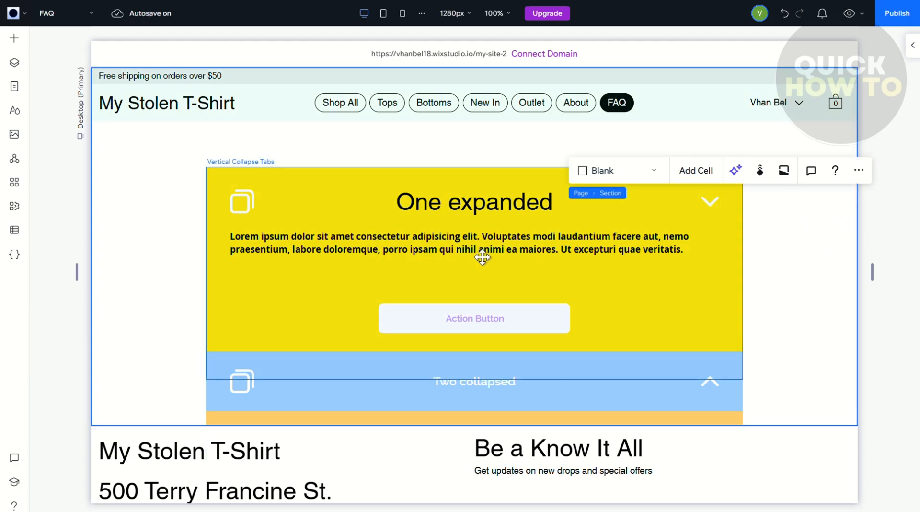
pyautogui.click(600, 268)
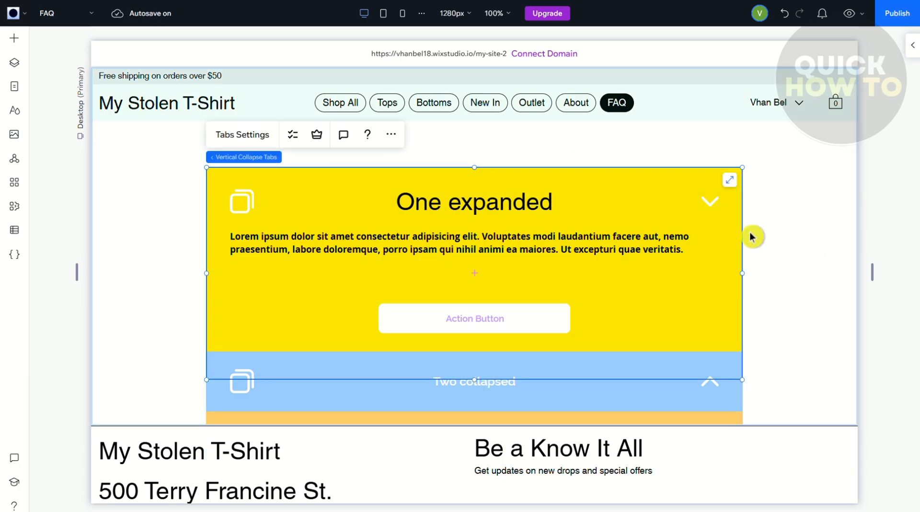
pyautogui.click(729, 181)
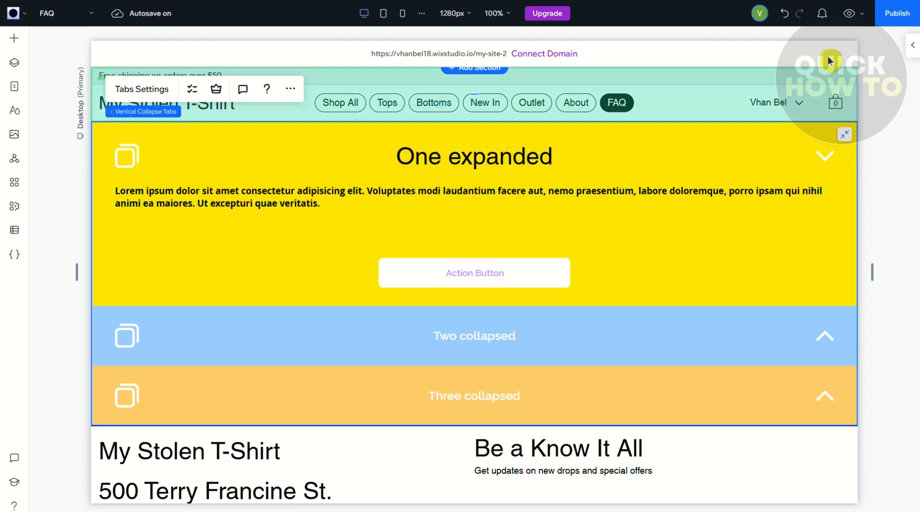
# Look through the tabs widget's additional actions and the page's design and Animations and Effects options
pyautogui.click(287, 91)
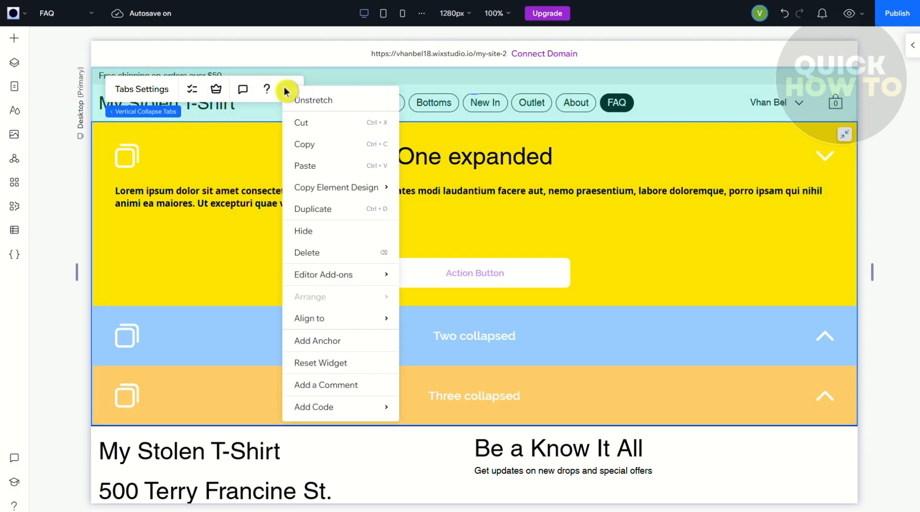
pyautogui.click(908, 54)
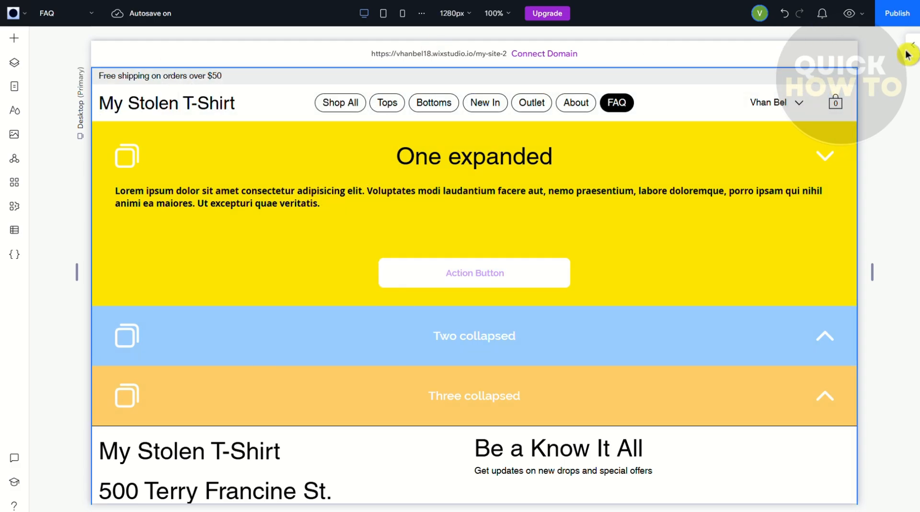
pyautogui.click(909, 54)
pyautogui.click(843, 63)
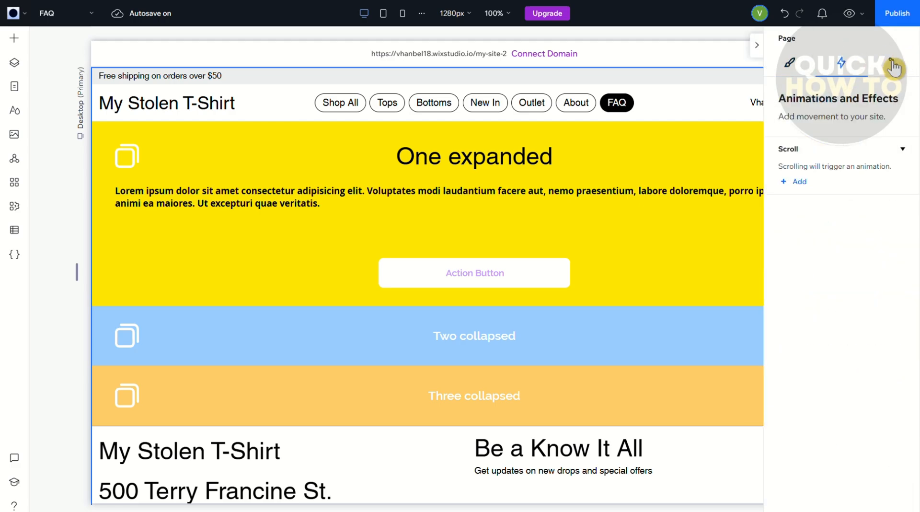
pyautogui.click(894, 63)
pyautogui.click(790, 63)
pyautogui.click(757, 46)
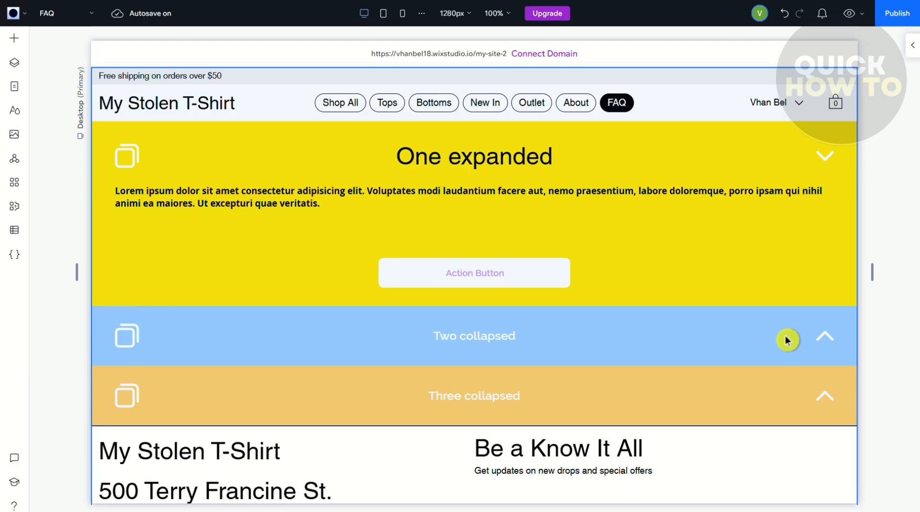
pyautogui.click(826, 349)
pyautogui.click(826, 349)
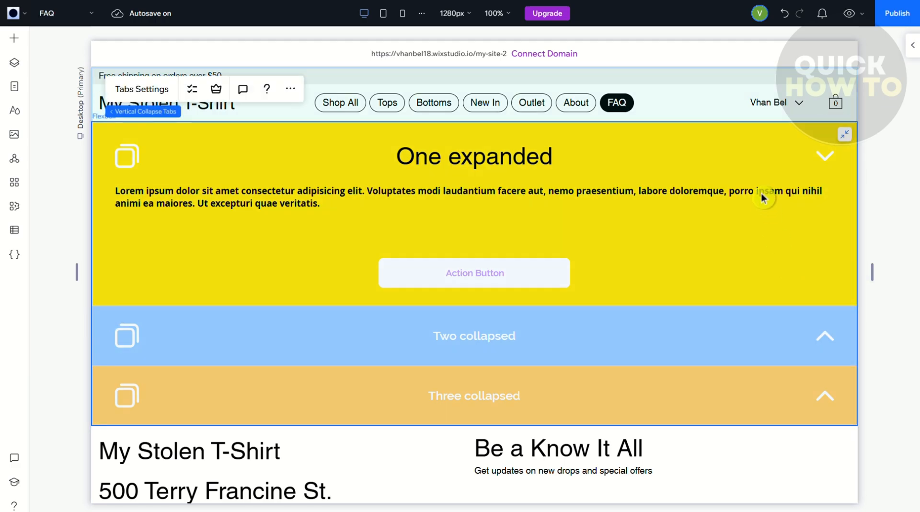
pyautogui.click(123, 89)
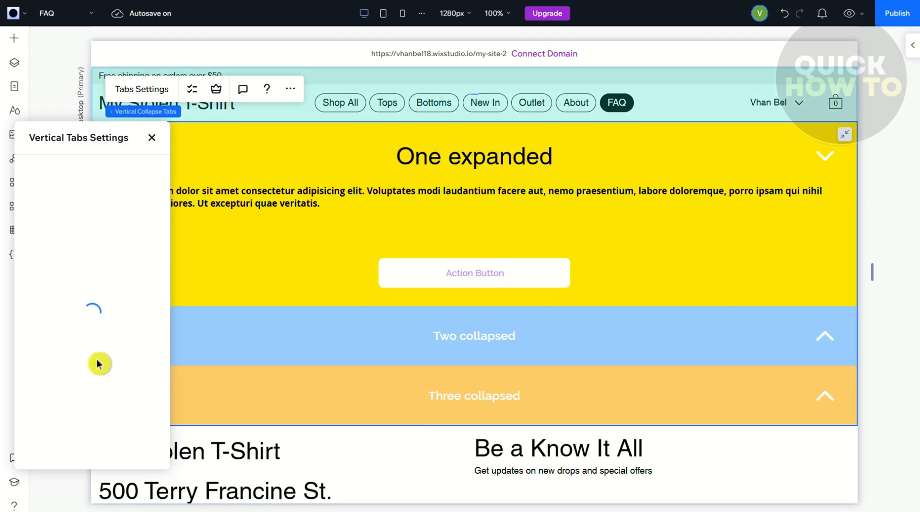
pyautogui.click(152, 139)
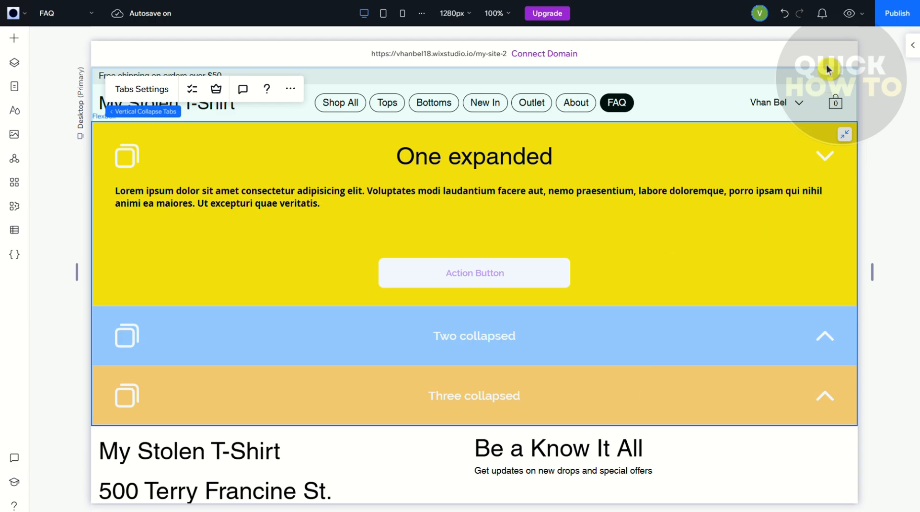
# Preview the FAQ page and expand each of the three tabs in turn, ending with the first tab open
pyautogui.click(851, 20)
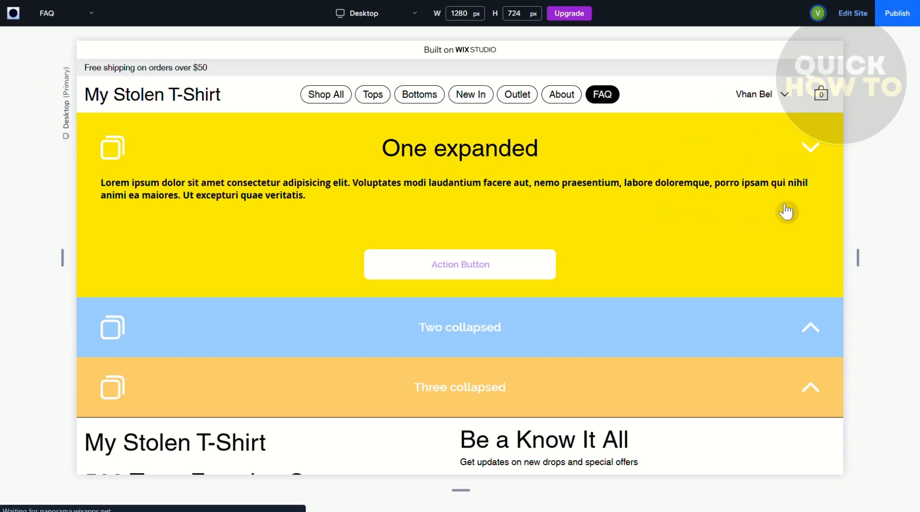
pyautogui.click(815, 327)
pyautogui.click(814, 396)
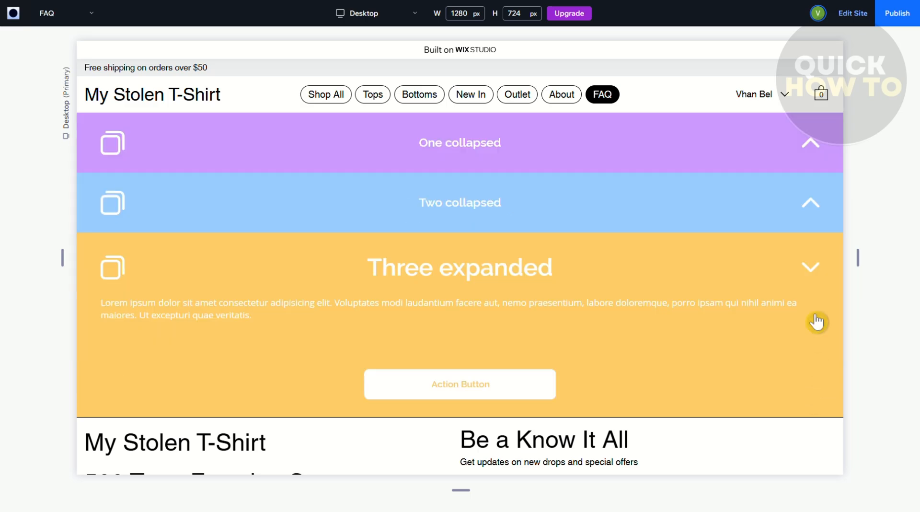
pyautogui.click(814, 205)
pyautogui.click(811, 146)
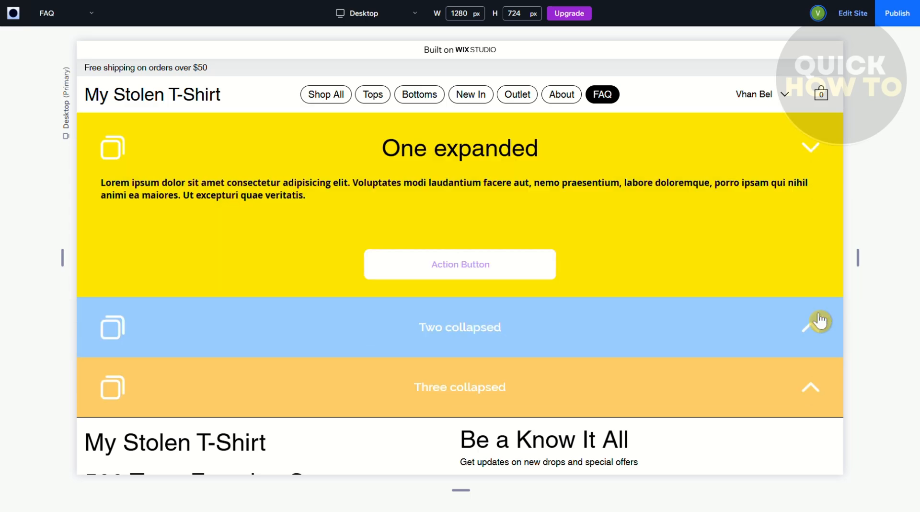
pyautogui.click(814, 336)
pyautogui.click(813, 146)
pyautogui.click(817, 330)
pyautogui.click(816, 388)
pyautogui.click(813, 201)
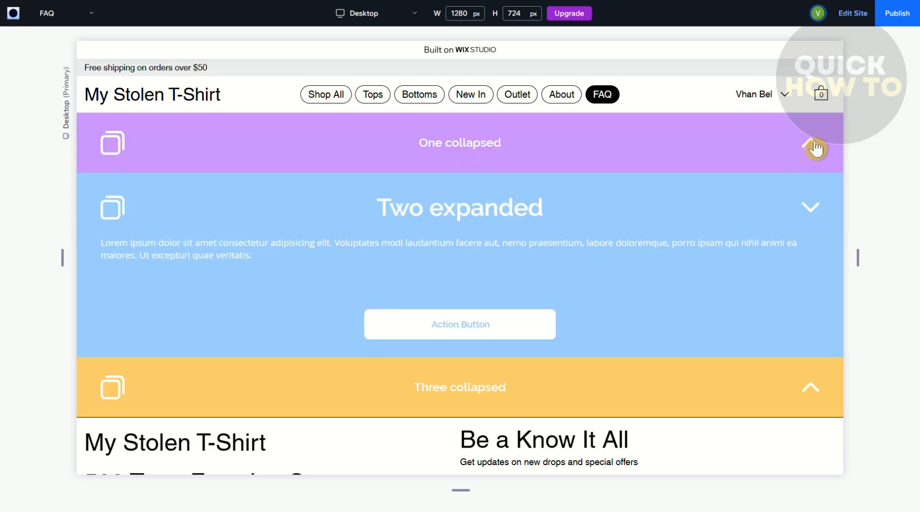
pyautogui.click(815, 147)
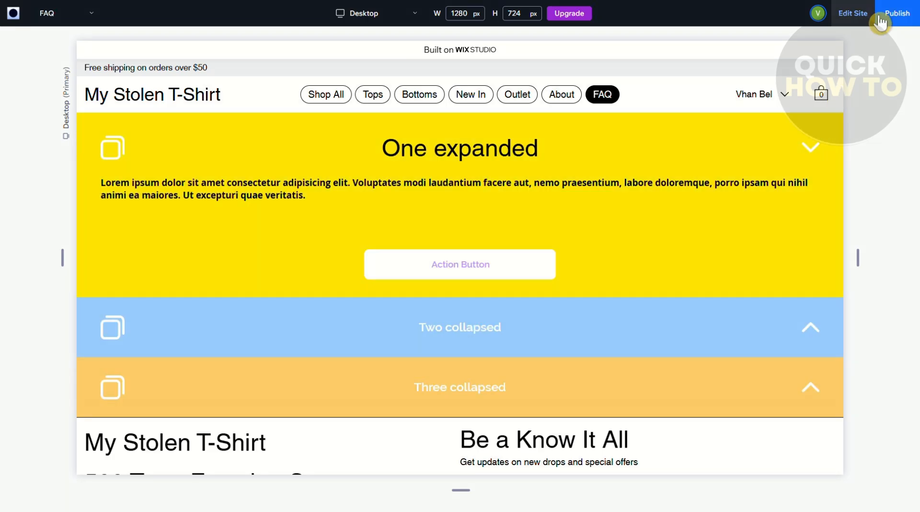